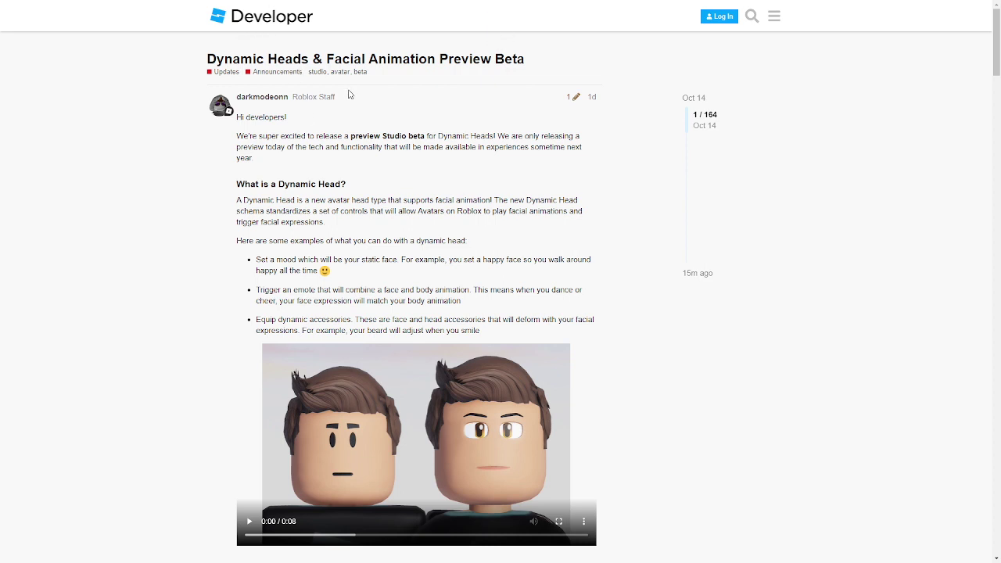
Step: From the announcement's How to Try section, open the Dynamic Head Customization Example GitHub page
{"action": "scroll", "coordinate": [470, 156], "scroll_direction": "down", "scroll_amount": 5}
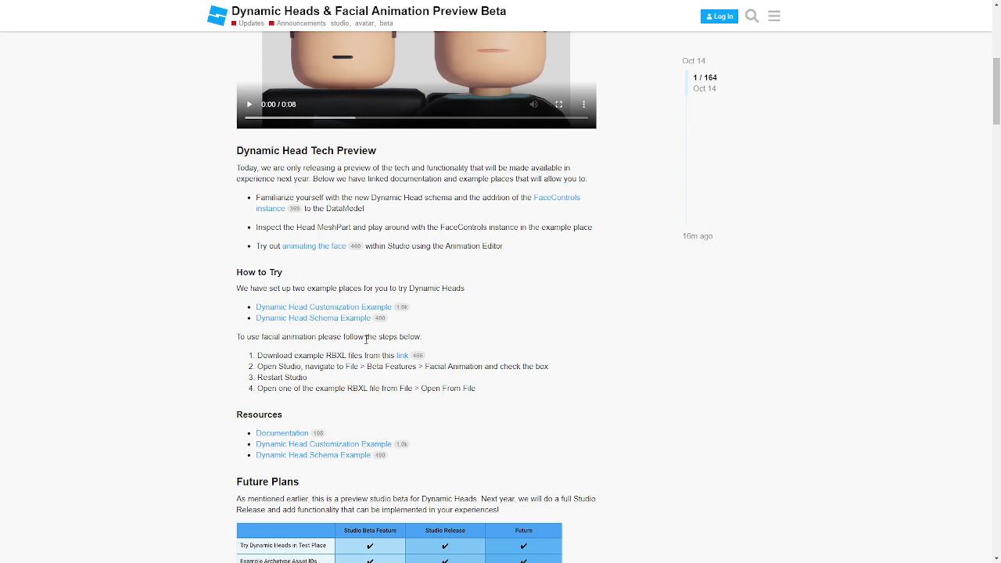
{"action": "left_click", "coordinate": [317, 311]}
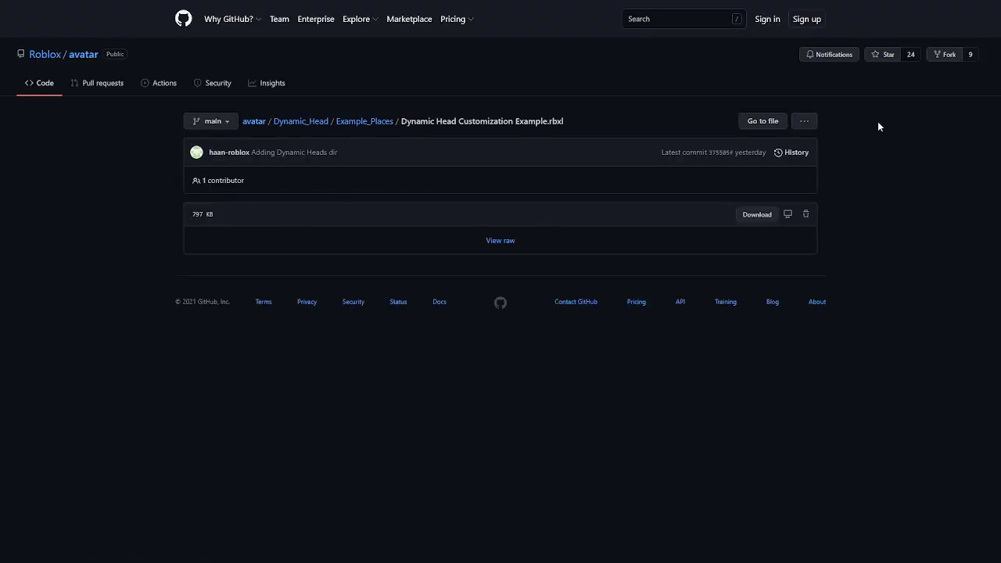
Step: Hide the browser and launch Roblox Studio from Windows search
{"action": "key", "text": "super+d"}
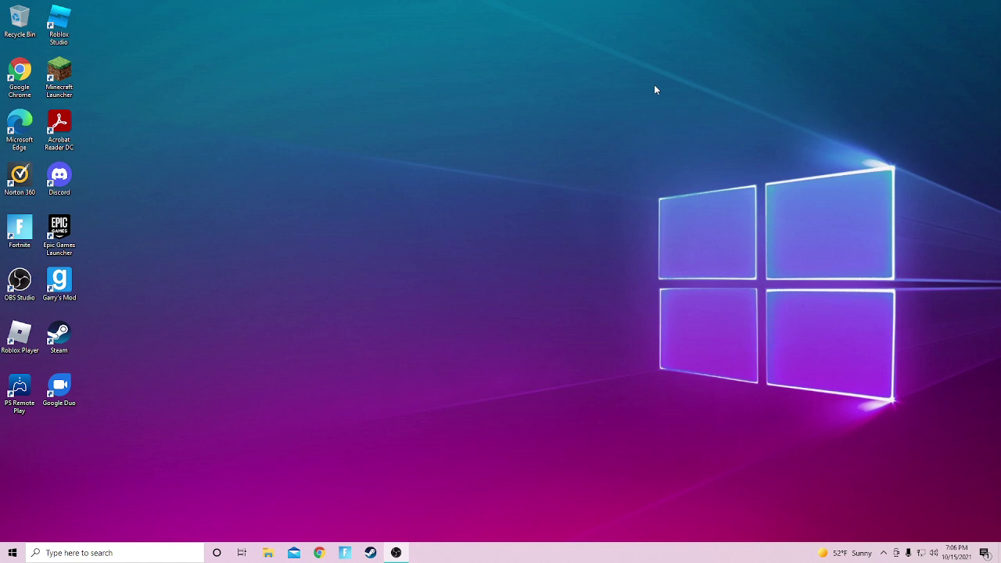
{"action": "left_click", "coordinate": [109, 553]}
{"action": "type", "text": "r"}
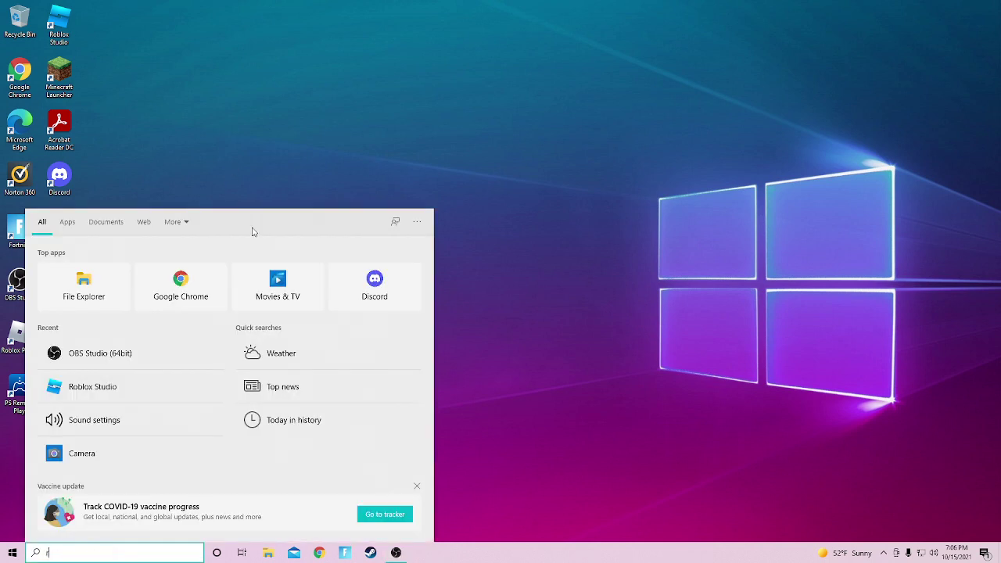
{"action": "left_click", "coordinate": [91, 319]}
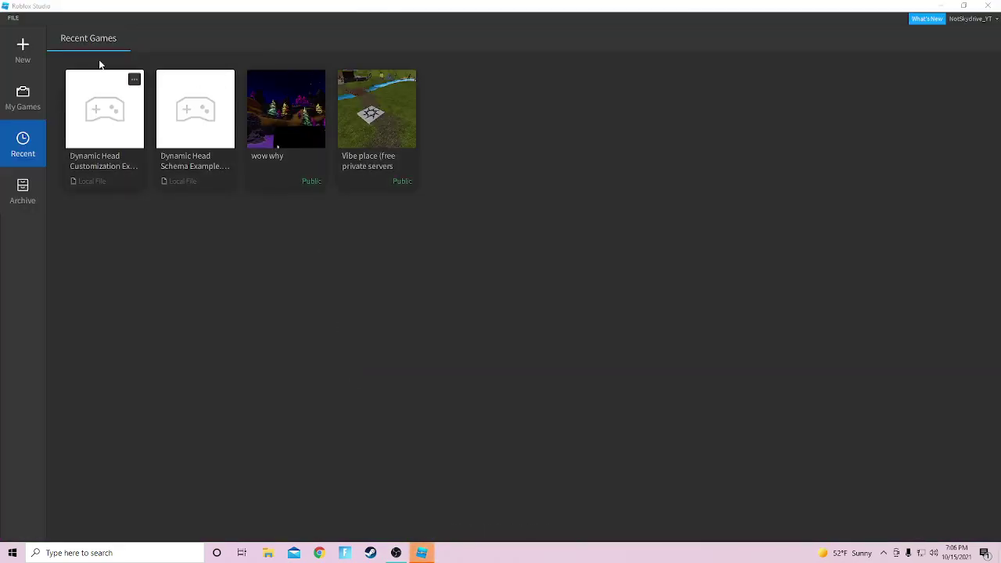
Step: Create a new Baseplate place and delete its spawn plate
{"action": "left_click", "coordinate": [22, 49]}
{"action": "left_click", "coordinate": [123, 114]}
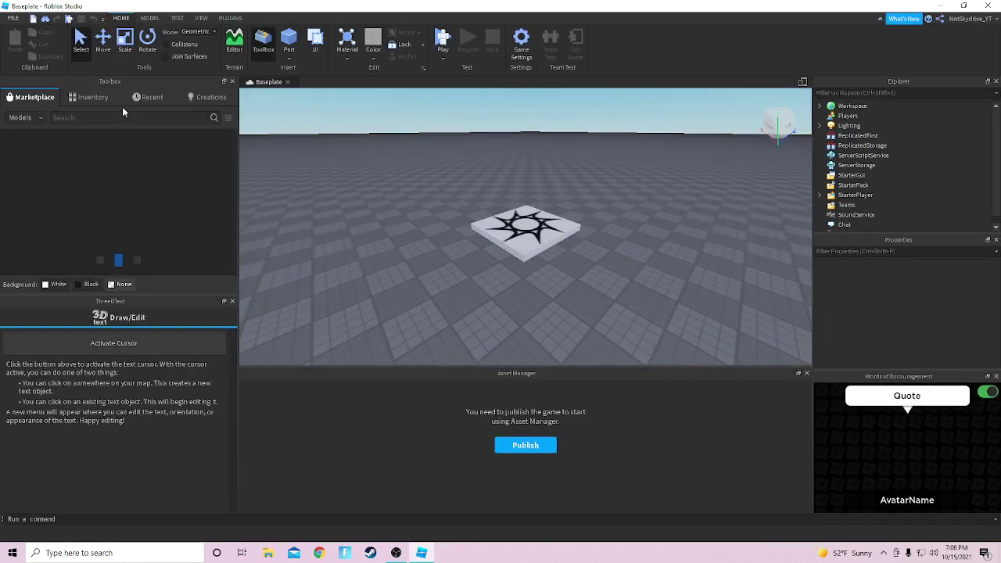
{"action": "left_click", "coordinate": [520, 234]}
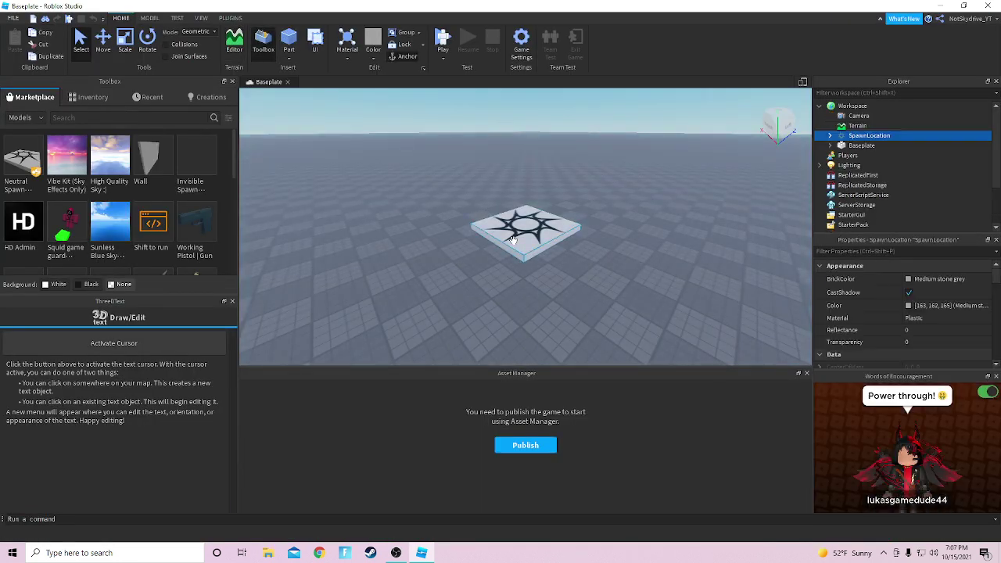
{"action": "key", "text": "Delete"}
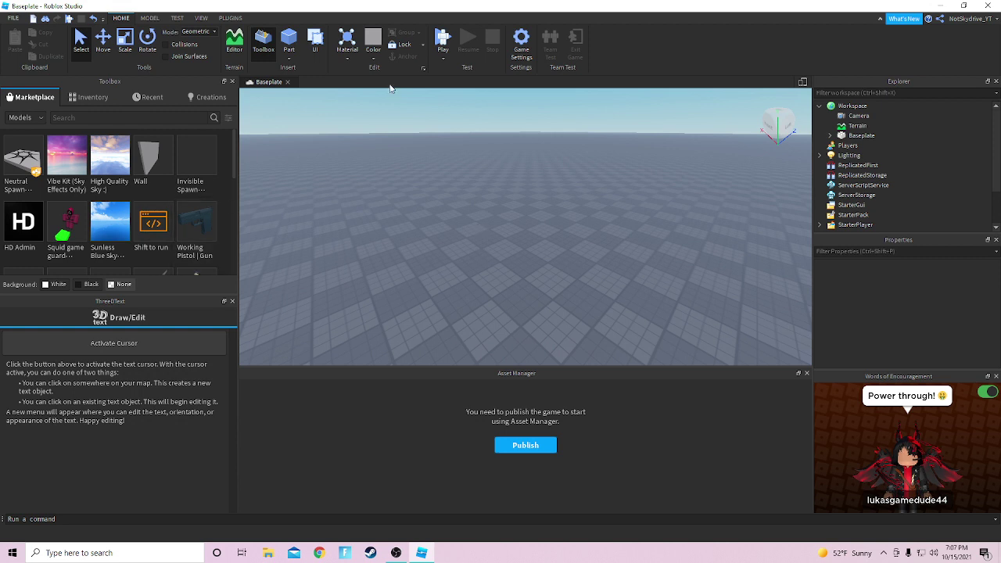
Step: Open File > Beta Features and scroll the list to find Facial Animation
{"action": "left_click", "coordinate": [17, 15]}
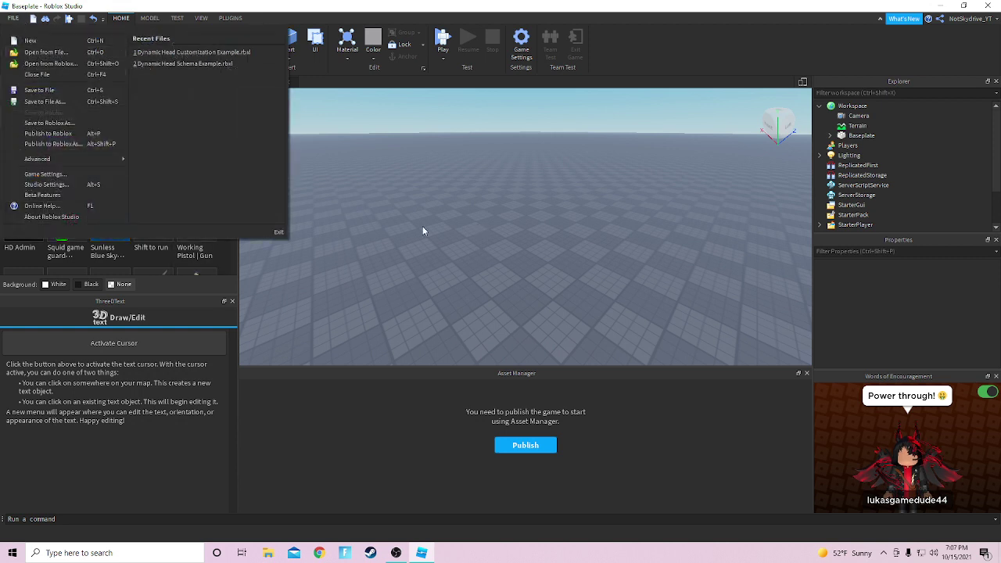
{"action": "left_click", "coordinate": [423, 226]}
{"action": "left_click", "coordinate": [13, 17]}
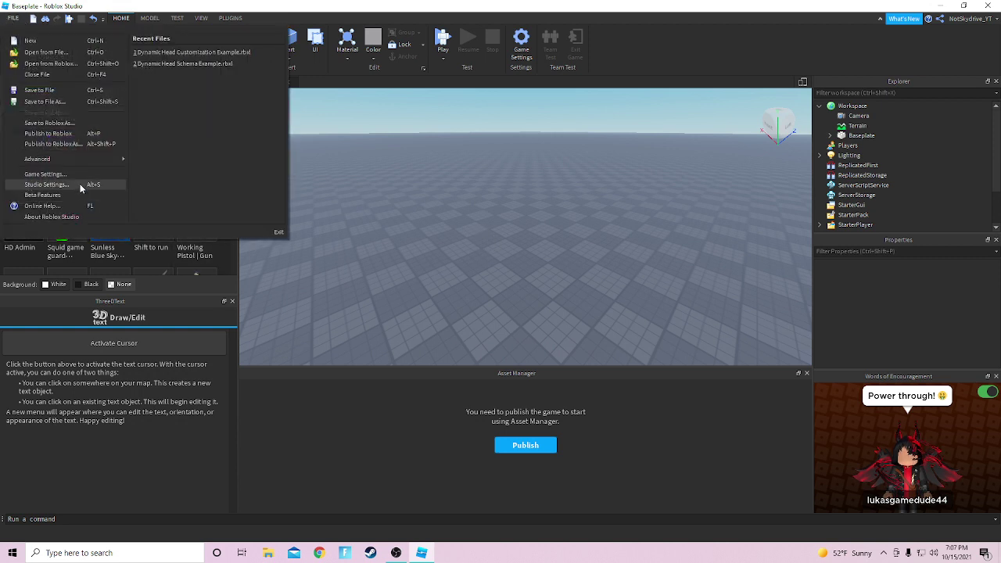
{"action": "left_click", "coordinate": [47, 195]}
{"action": "scroll", "coordinate": [484, 259], "scroll_direction": "down", "scroll_amount": 2}
{"action": "scroll", "coordinate": [460, 298], "scroll_direction": "down", "scroll_amount": 2}
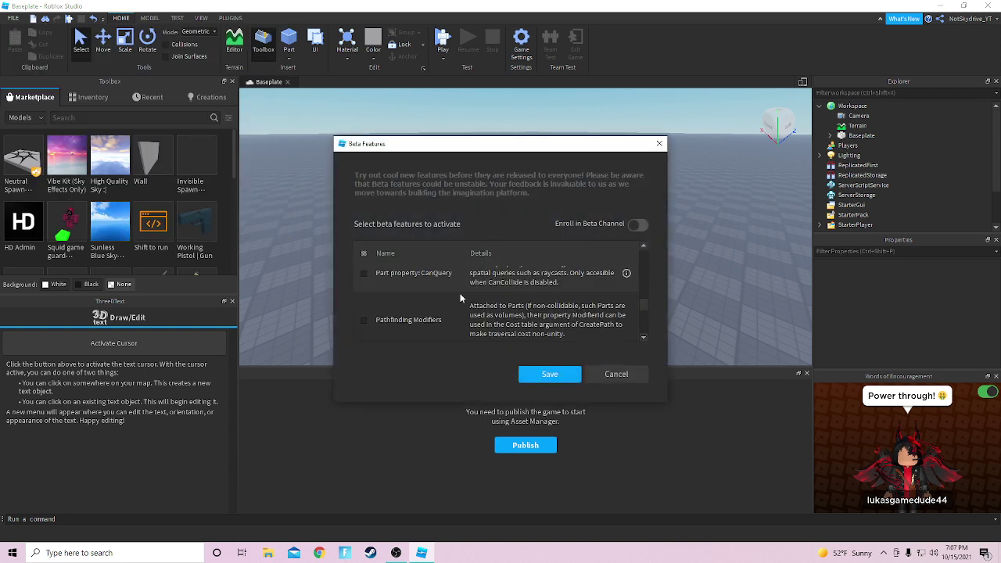
{"action": "scroll", "coordinate": [460, 298], "scroll_direction": "down", "scroll_amount": 1}
{"action": "scroll", "coordinate": [455, 299], "scroll_direction": "down", "scroll_amount": 2}
{"action": "scroll", "coordinate": [453, 296], "scroll_direction": "down", "scroll_amount": 2}
{"action": "scroll", "coordinate": [455, 303], "scroll_direction": "down", "scroll_amount": 2}
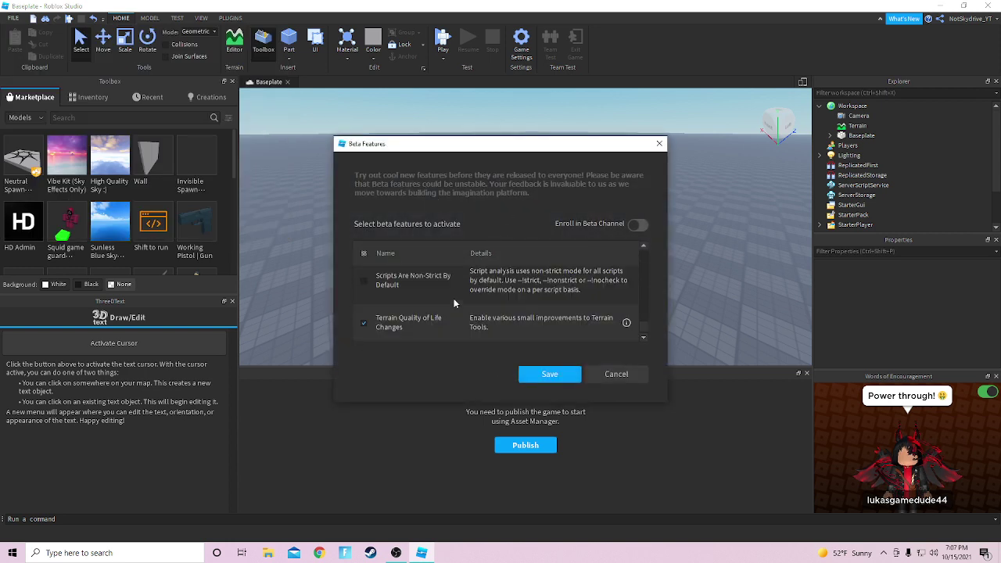
{"action": "scroll", "coordinate": [458, 301], "scroll_direction": "up", "scroll_amount": 2}
{"action": "scroll", "coordinate": [443, 303], "scroll_direction": "up", "scroll_amount": 1}
{"action": "scroll", "coordinate": [442, 308], "scroll_direction": "up", "scroll_amount": 1}
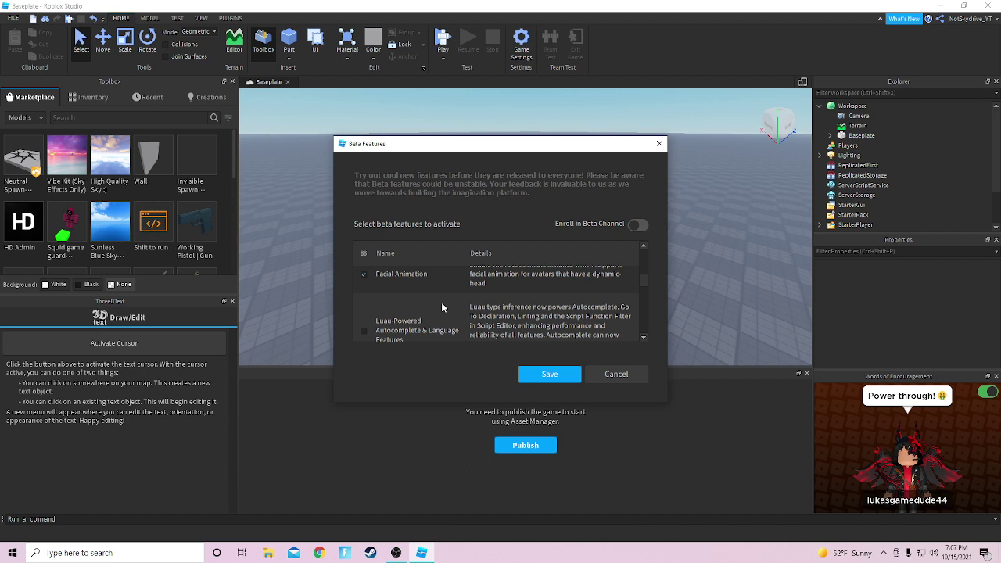
{"action": "scroll", "coordinate": [364, 282], "scroll_direction": "up", "scroll_amount": 1}
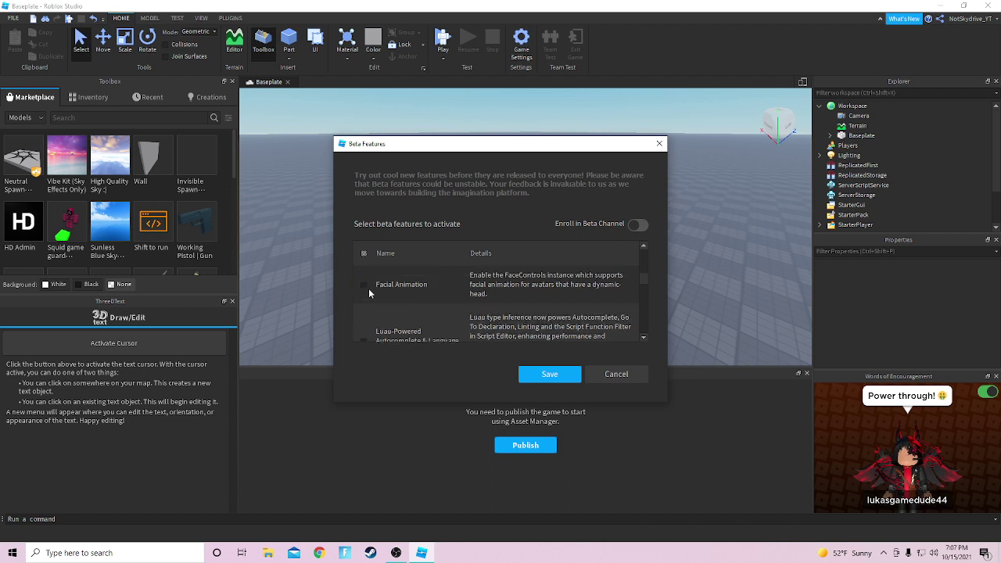
Step: Save the beta features, restart Studio, and discard the Baseplate changes
{"action": "left_click", "coordinate": [550, 374]}
{"action": "left_click", "coordinate": [582, 297]}
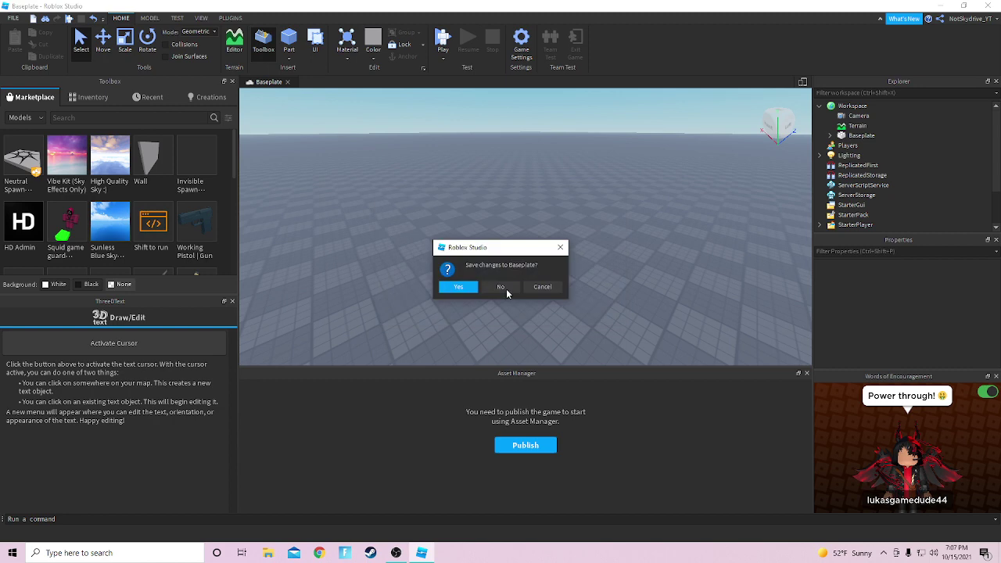
{"action": "left_click", "coordinate": [492, 290]}
Step: Reopen Beta Features and locate the Facial Animation option
{"action": "right_click", "coordinate": [572, 199]}
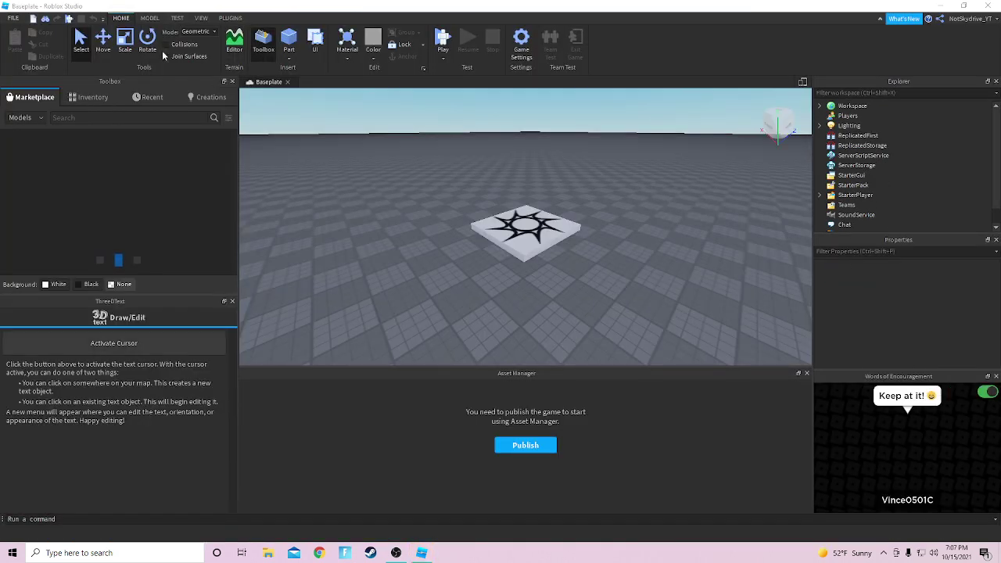
{"action": "left_click", "coordinate": [13, 18]}
{"action": "left_click", "coordinate": [62, 195]}
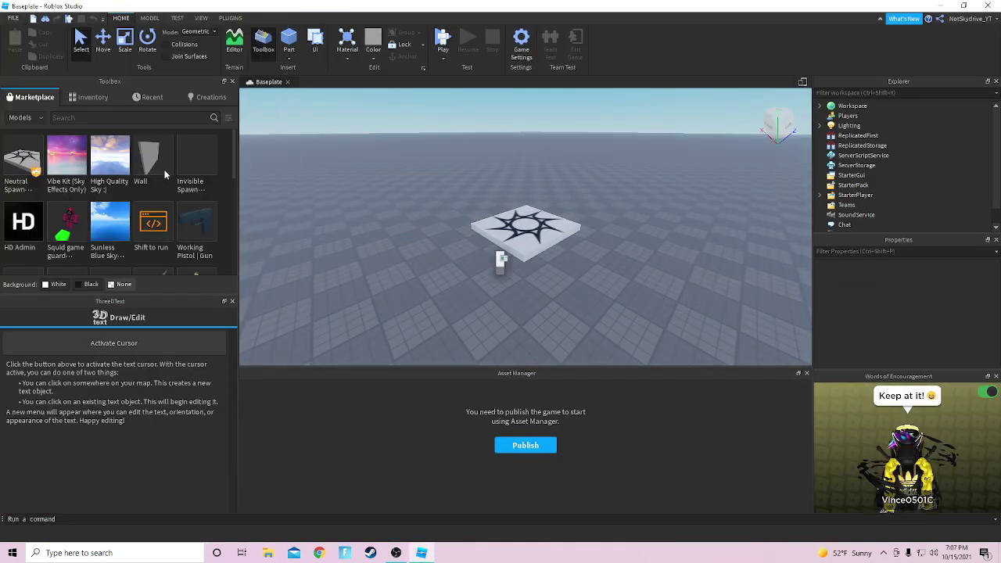
{"action": "scroll", "coordinate": [500, 261], "scroll_direction": "down", "scroll_amount": 3}
{"action": "scroll", "coordinate": [434, 291], "scroll_direction": "down", "scroll_amount": 3}
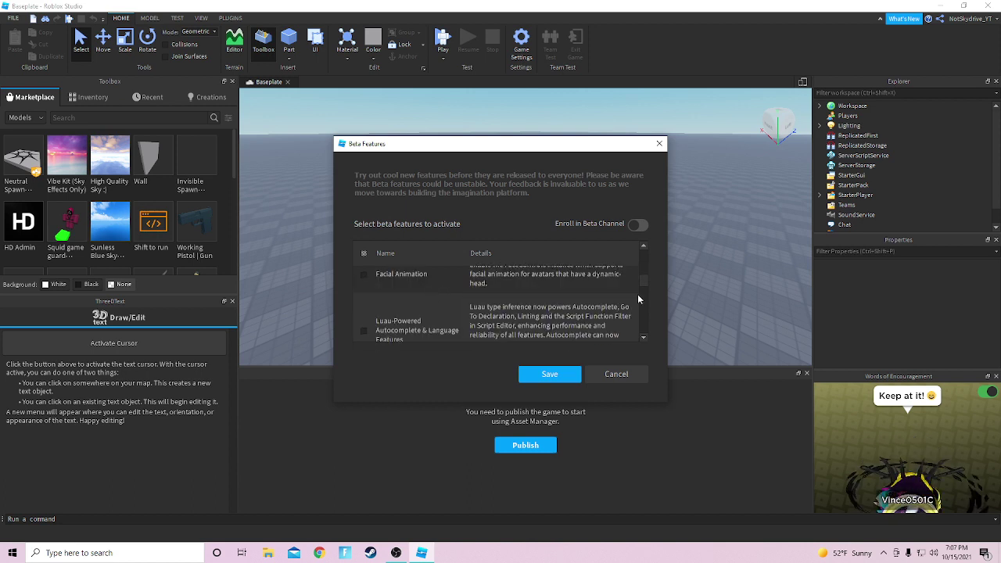
{"action": "scroll", "coordinate": [646, 280], "scroll_direction": "up", "scroll_amount": 1}
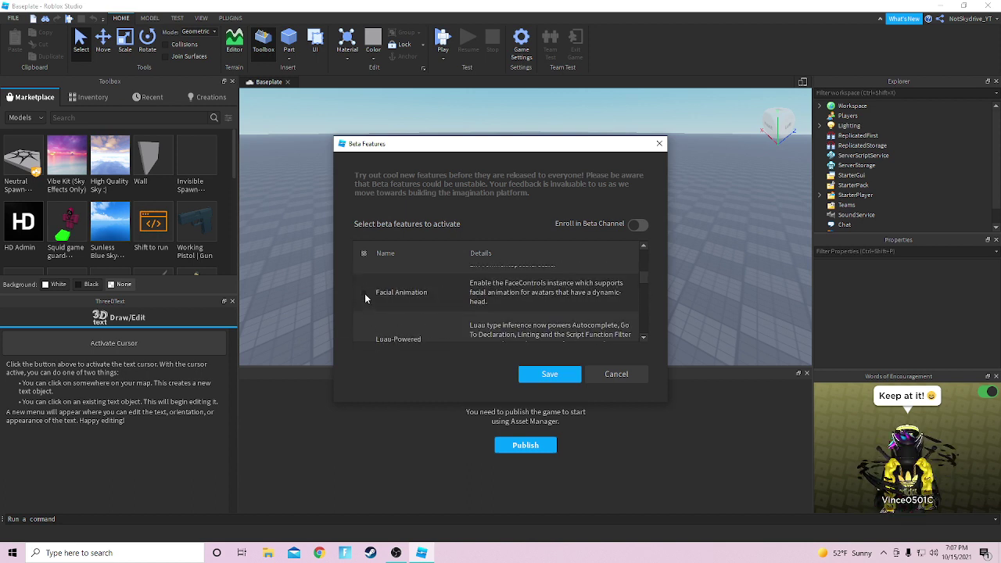
Step: Save the beta features again, restart Studio, and discard the Baseplate changes
{"action": "left_click", "coordinate": [552, 375]}
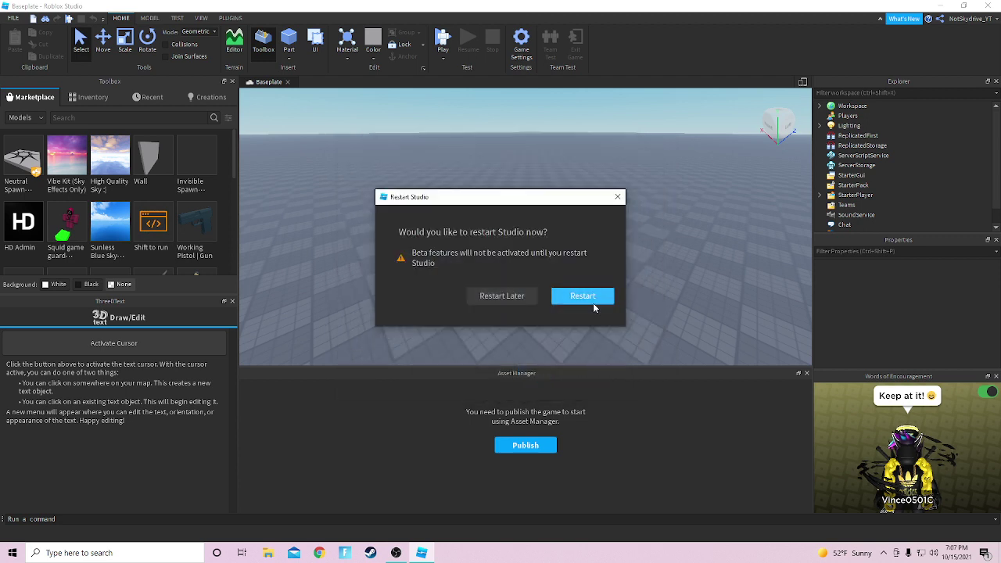
{"action": "left_click", "coordinate": [587, 298]}
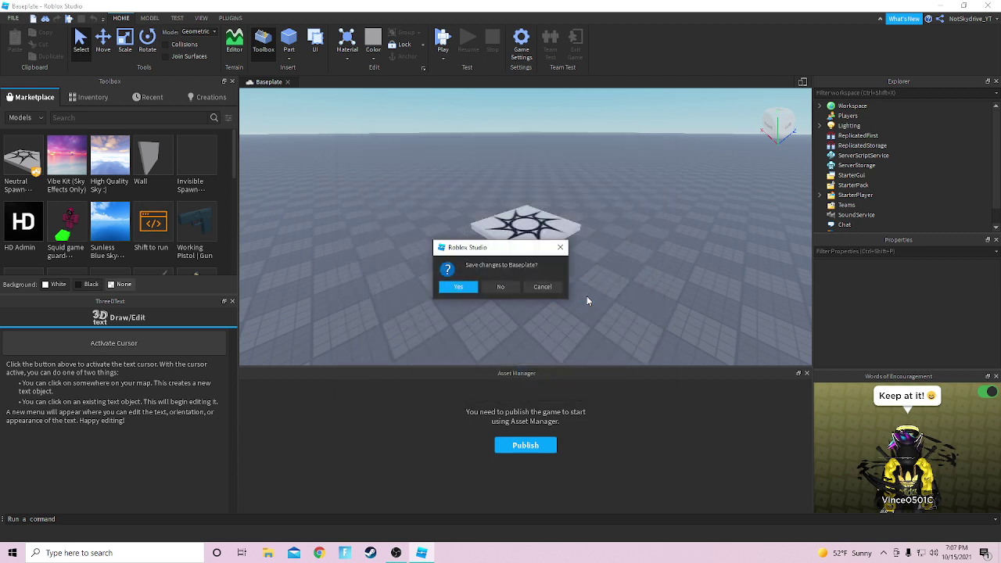
{"action": "left_click", "coordinate": [507, 291]}
{"action": "right_click", "coordinate": [558, 232]}
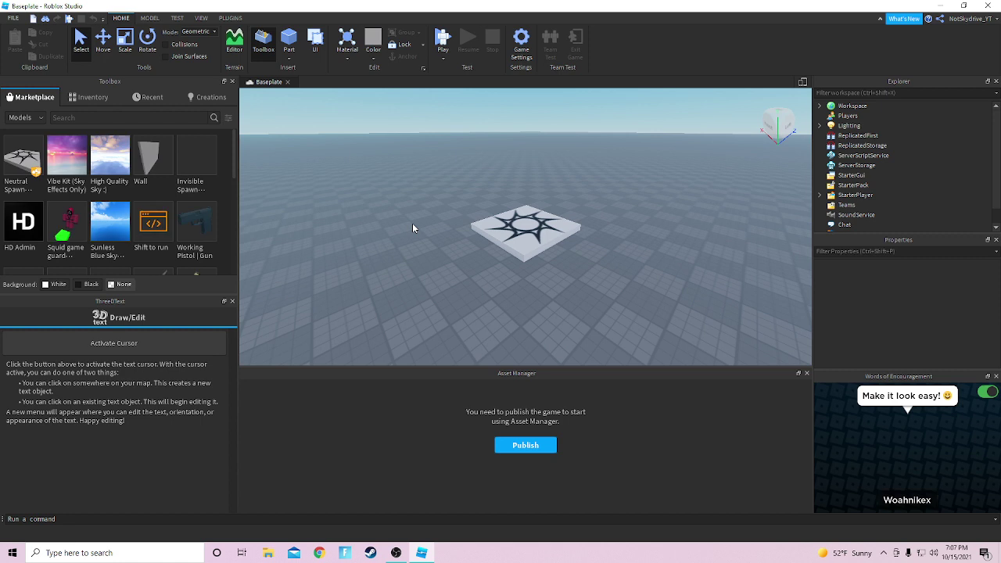
Step: Open Dynamic Head Schema Example.rbxl from Downloads and close the Baseplate window
{"action": "left_click", "coordinate": [13, 19]}
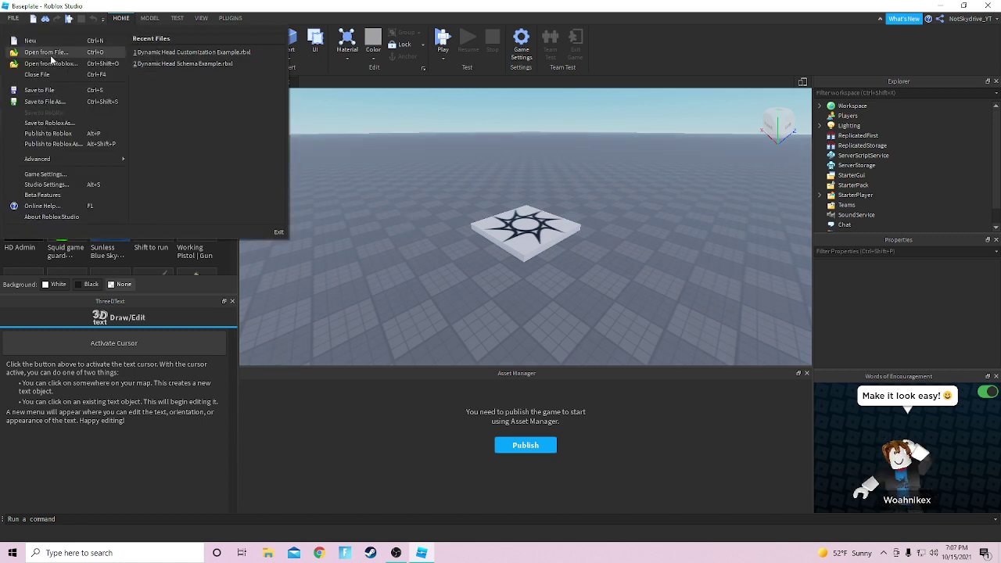
{"action": "left_click", "coordinate": [55, 55]}
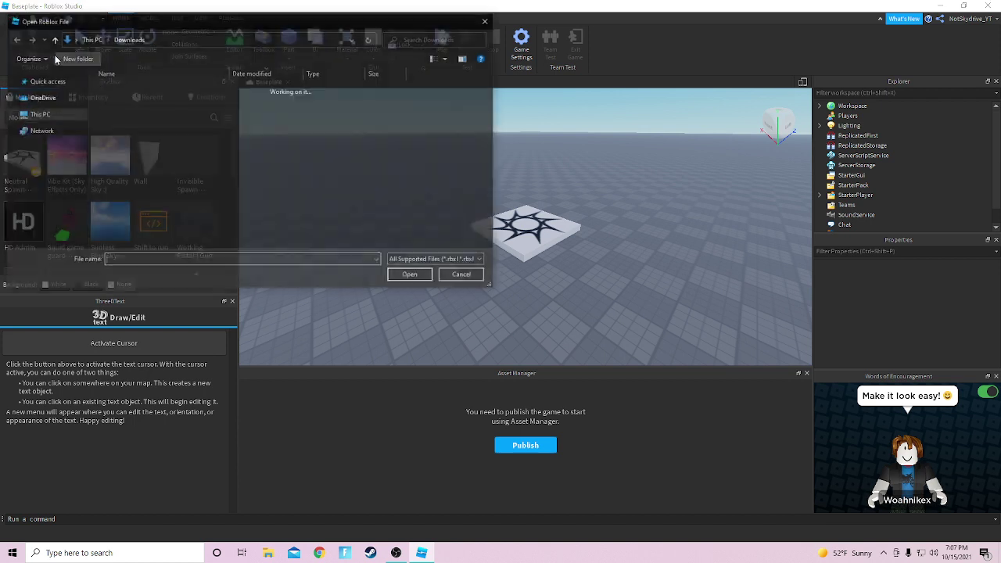
{"action": "left_click", "coordinate": [167, 106]}
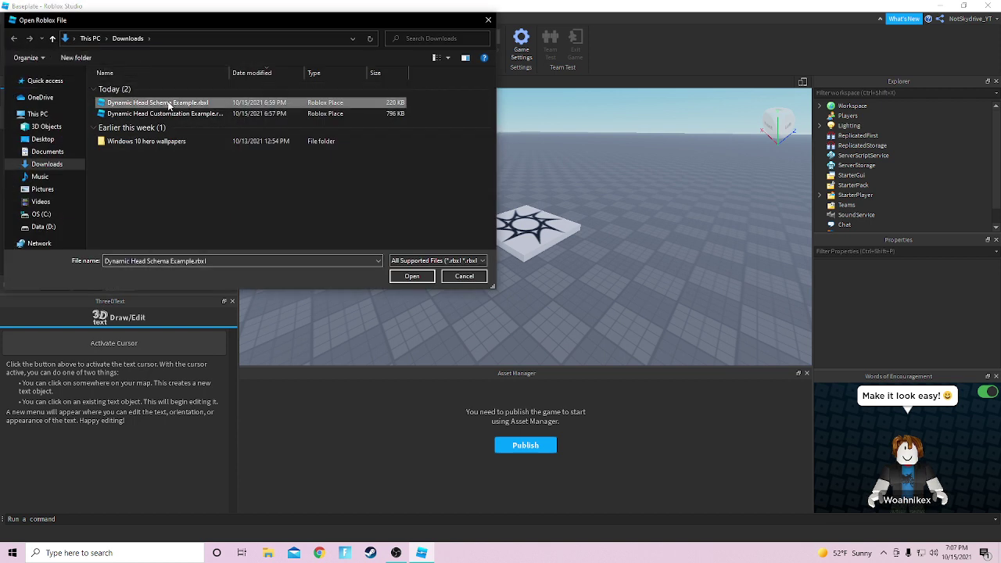
{"action": "left_click", "coordinate": [395, 280]}
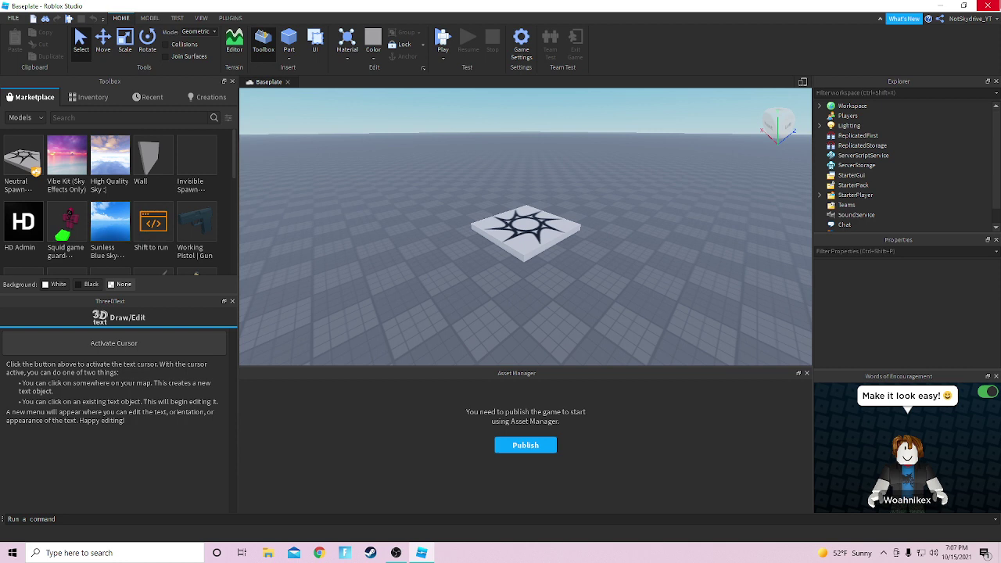
{"action": "left_click", "coordinate": [987, 7]}
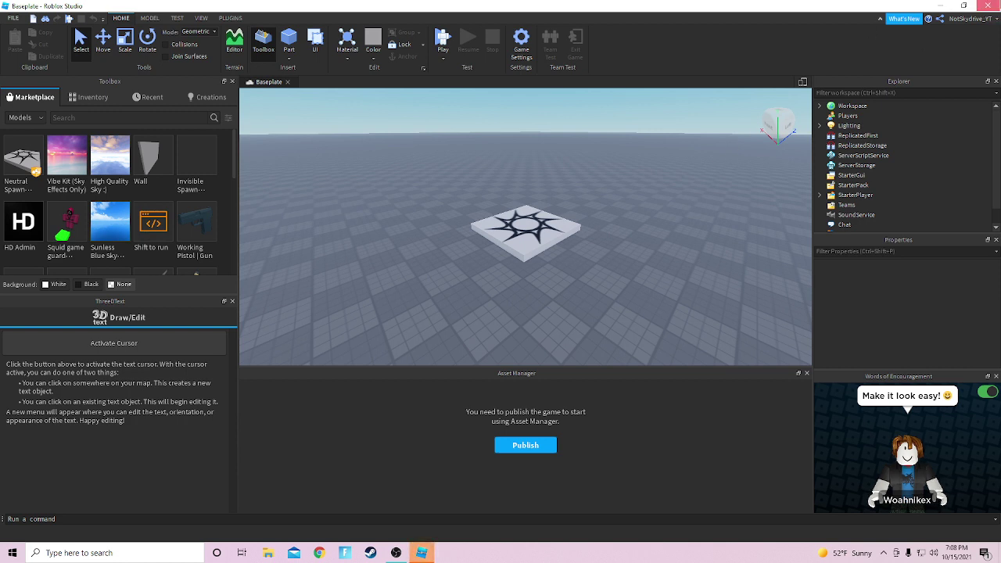
Step: Close Baseplate without saving, then stop the Schema Example play-test
{"action": "left_click", "coordinate": [499, 287]}
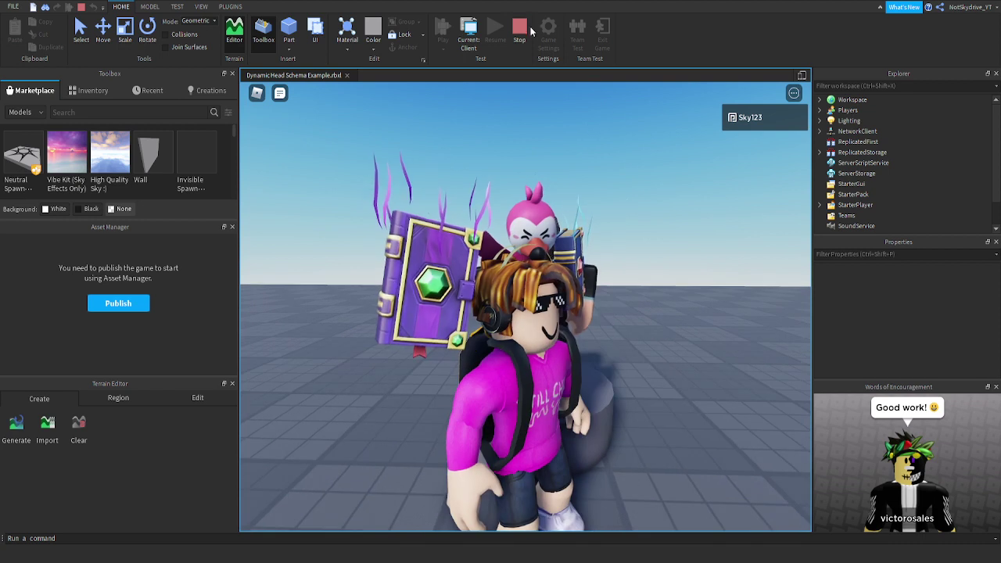
{"action": "left_click", "coordinate": [519, 30]}
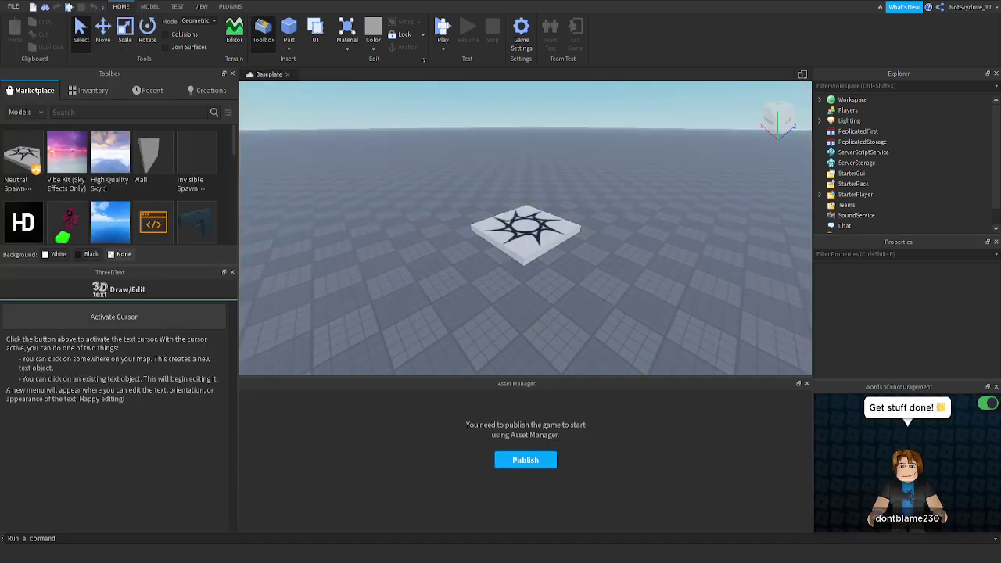
Step: Open Dynamic Head Customization Example.rbxl from the Downloads folder
{"action": "left_click", "coordinate": [11, 17]}
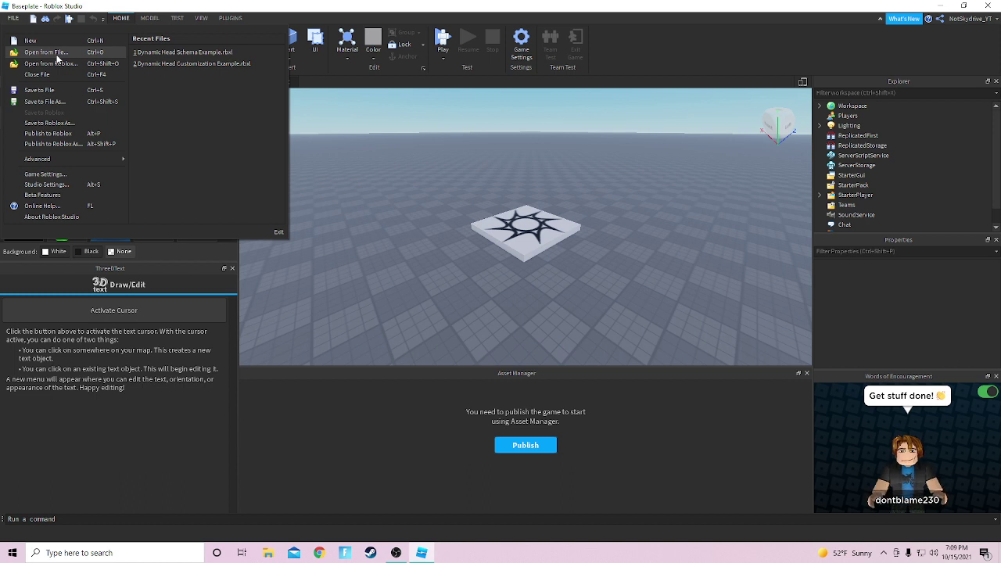
{"action": "left_click", "coordinate": [45, 52]}
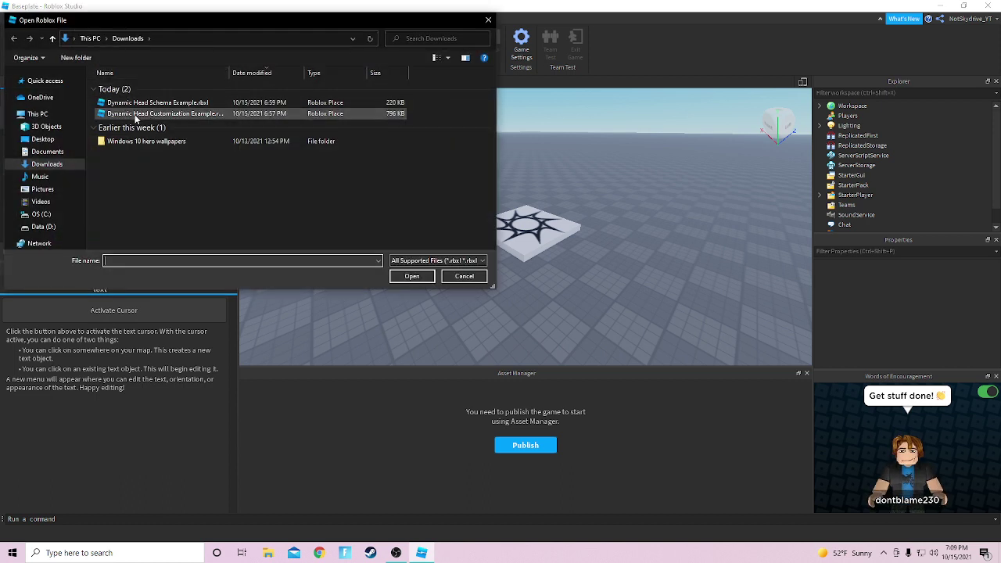
{"action": "left_click", "coordinate": [134, 114]}
{"action": "left_click", "coordinate": [419, 280]}
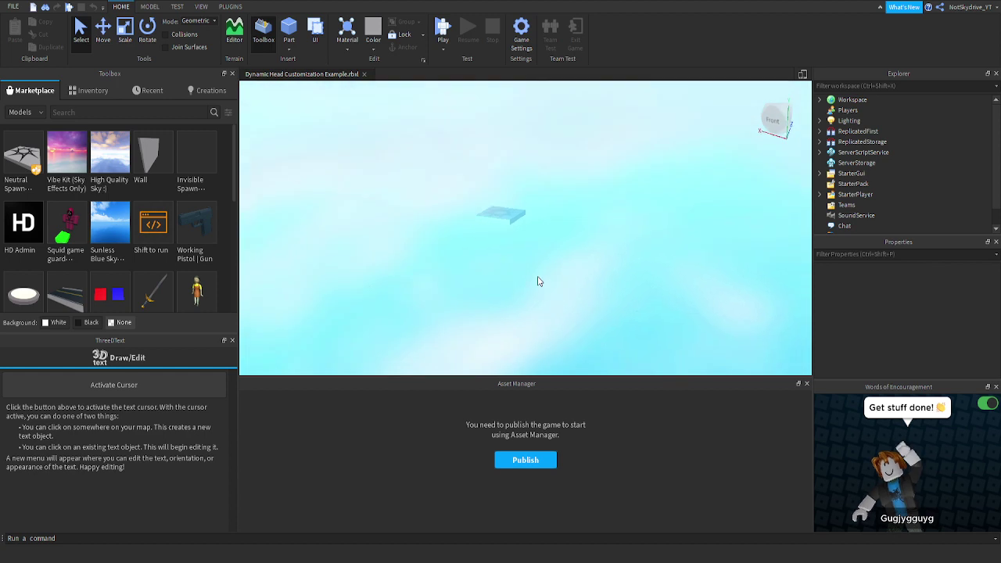
Step: Orbit the scene, then try the Emot Female face and switch to the Blocky face
{"action": "right_click_drag", "start_coordinate": [539, 281], "coordinate": [461, 220]}
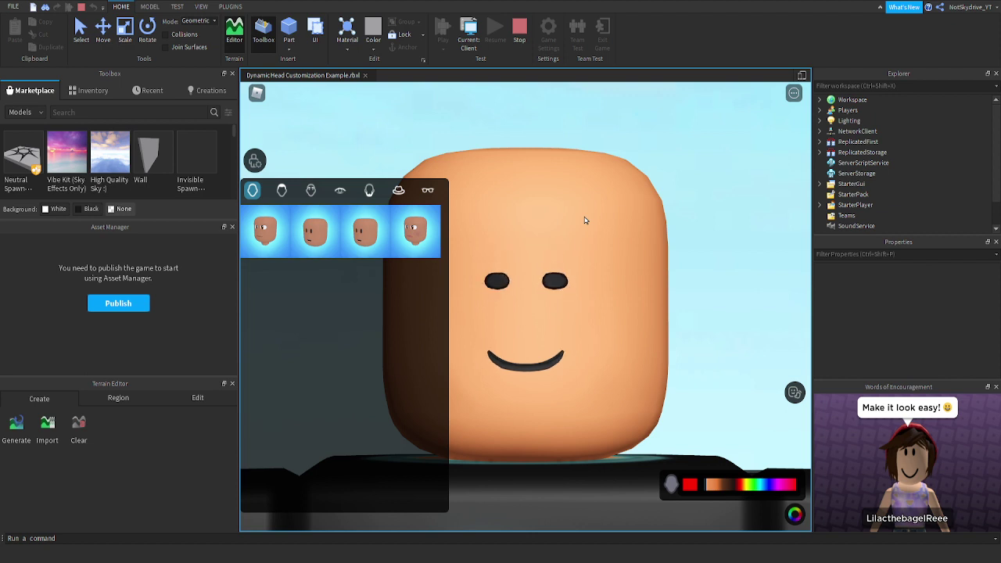
{"action": "left_click", "coordinate": [415, 229]}
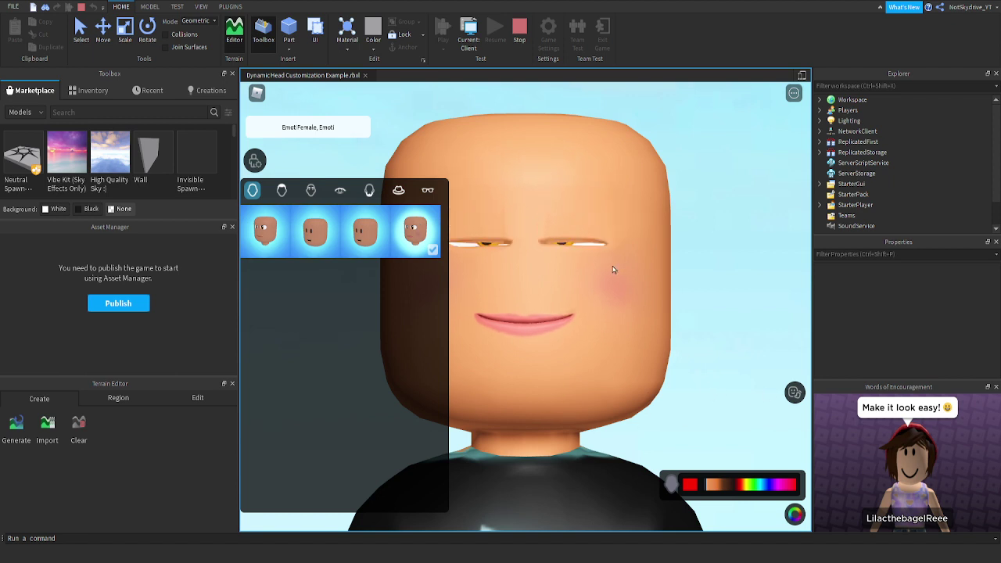
{"action": "left_click", "coordinate": [357, 237]}
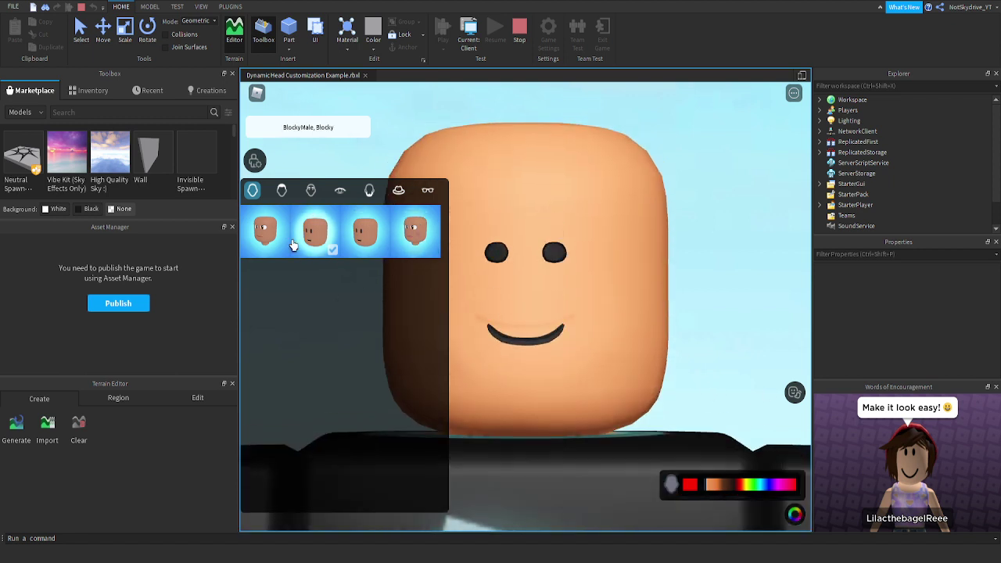
Step: Try long brown hair, add eyelashes, and give the avatar a buzzed beard
{"action": "left_click", "coordinate": [282, 193]}
{"action": "left_click", "coordinate": [316, 229]}
{"action": "left_click", "coordinate": [364, 239]}
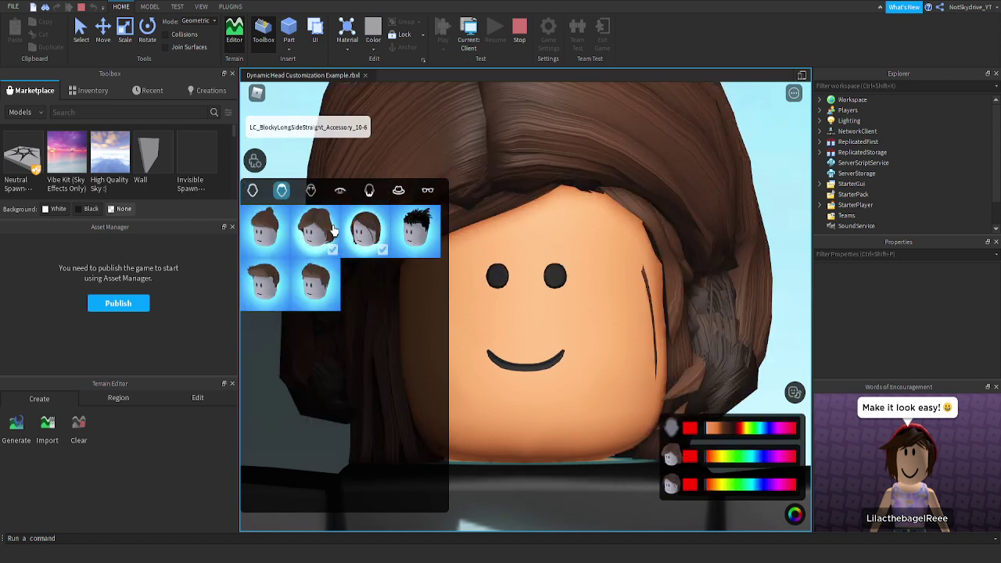
{"action": "left_click", "coordinate": [333, 228]}
{"action": "left_click", "coordinate": [340, 191]}
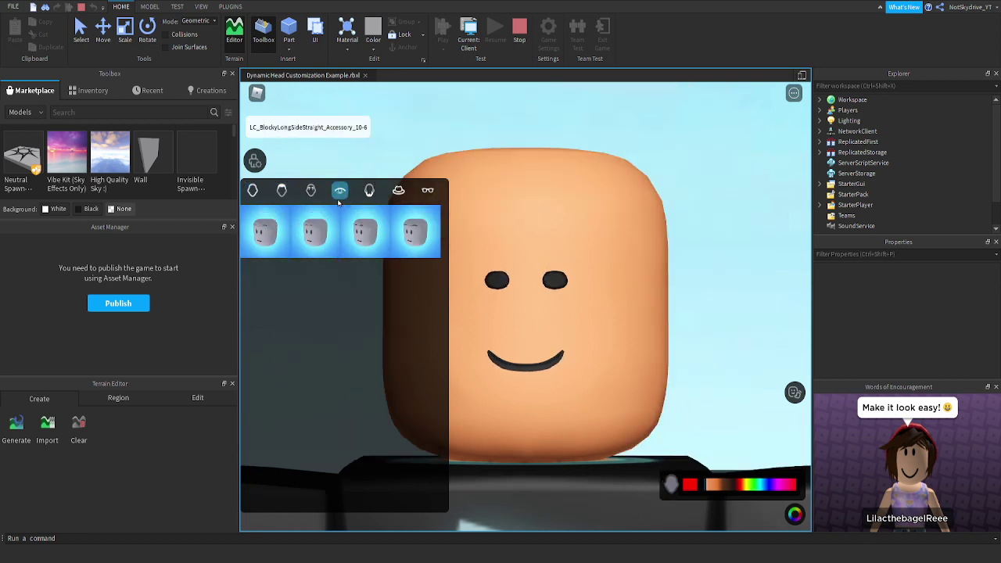
{"action": "left_click", "coordinate": [356, 242]}
{"action": "left_click", "coordinate": [403, 239]}
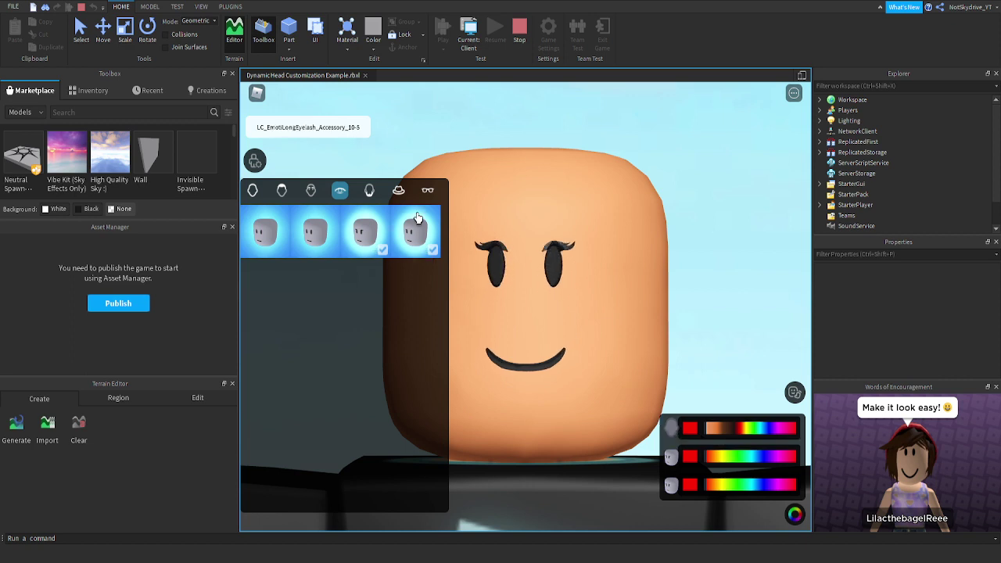
{"action": "left_click", "coordinate": [370, 239]}
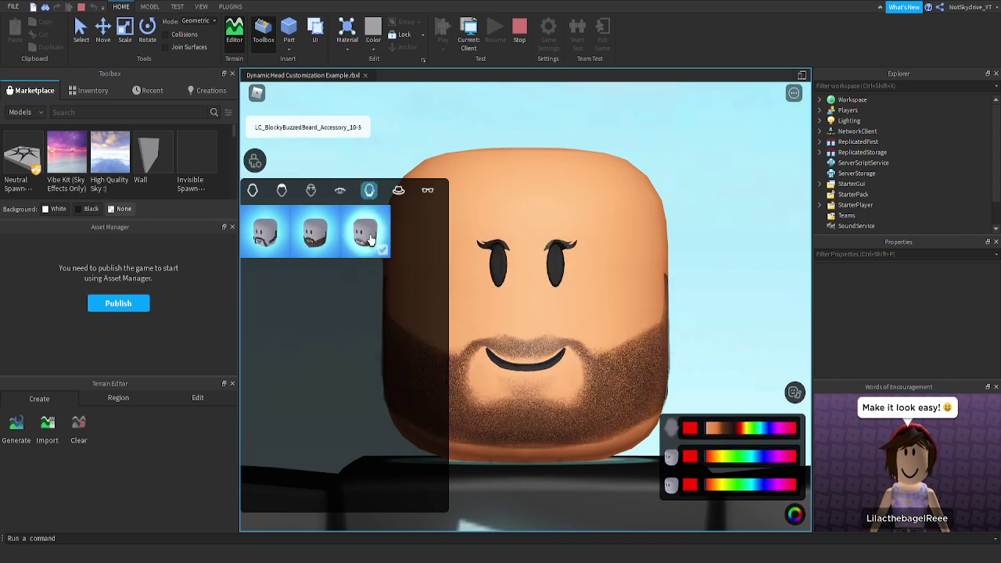
Step: Put on a cowboy hat and black glasses, and recolour the hat bright green
{"action": "left_click", "coordinate": [400, 192]}
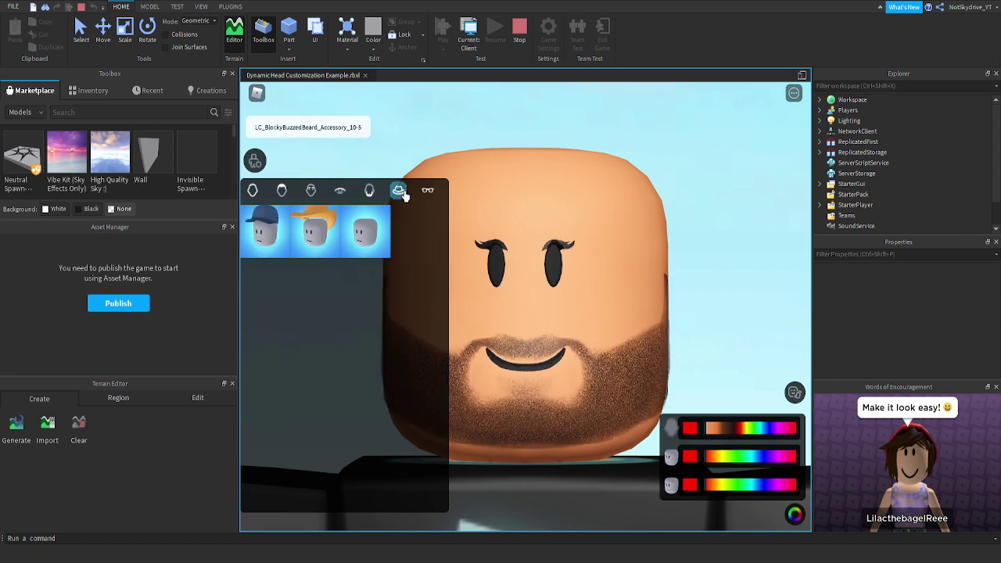
{"action": "left_click", "coordinate": [297, 235]}
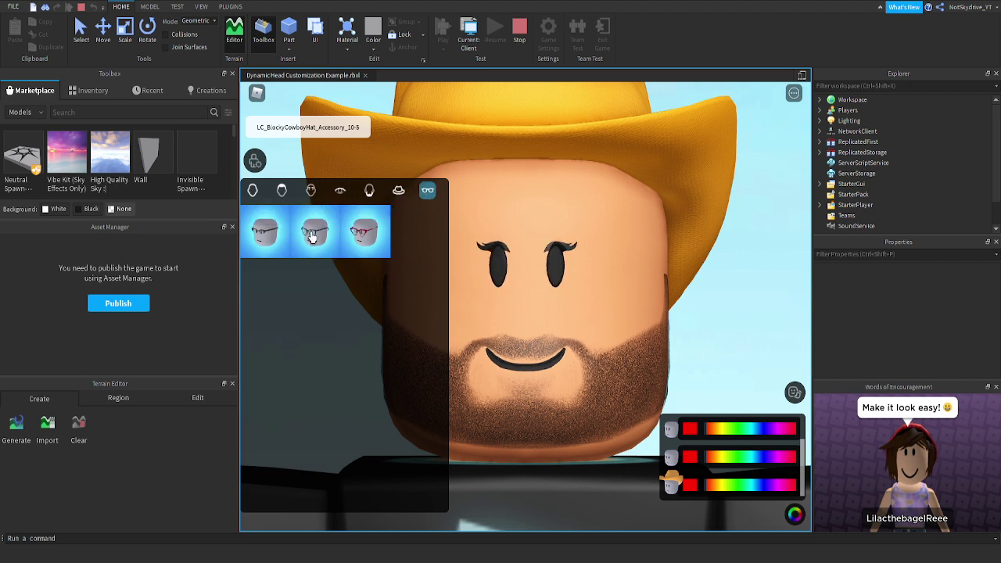
{"action": "left_click", "coordinate": [313, 238]}
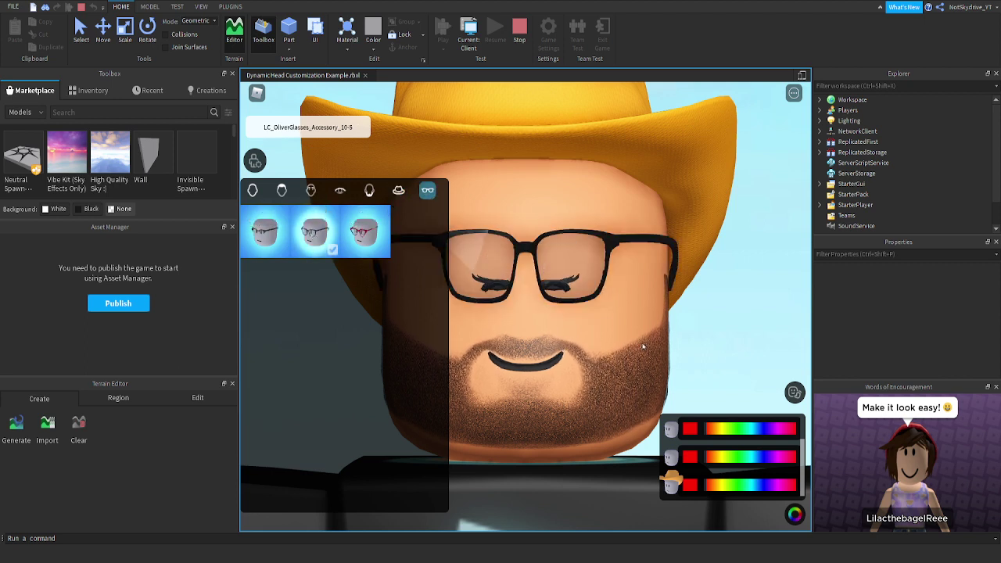
{"action": "left_click_drag", "start_coordinate": [716, 486], "coordinate": [739, 486]}
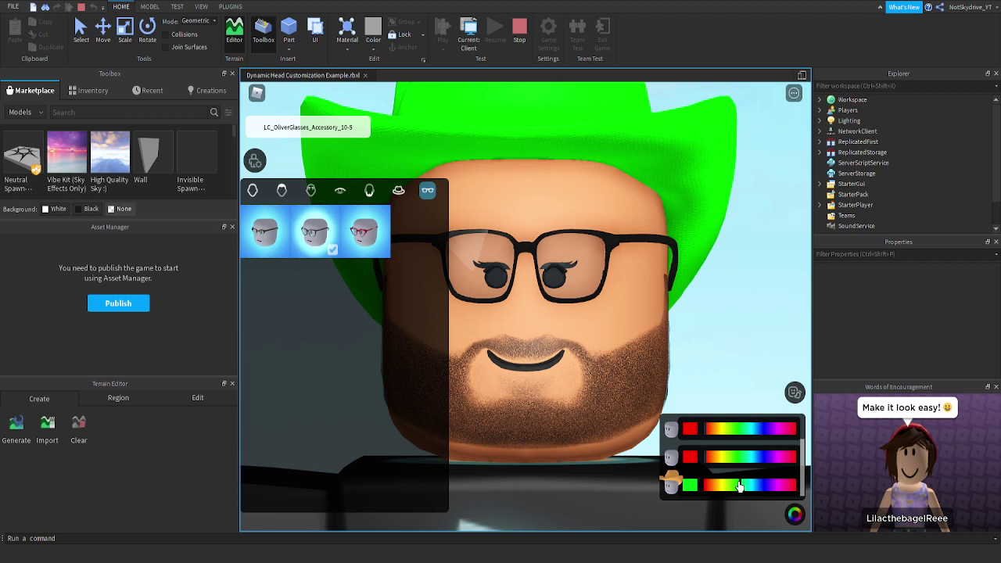
{"action": "left_click", "coordinate": [254, 160]}
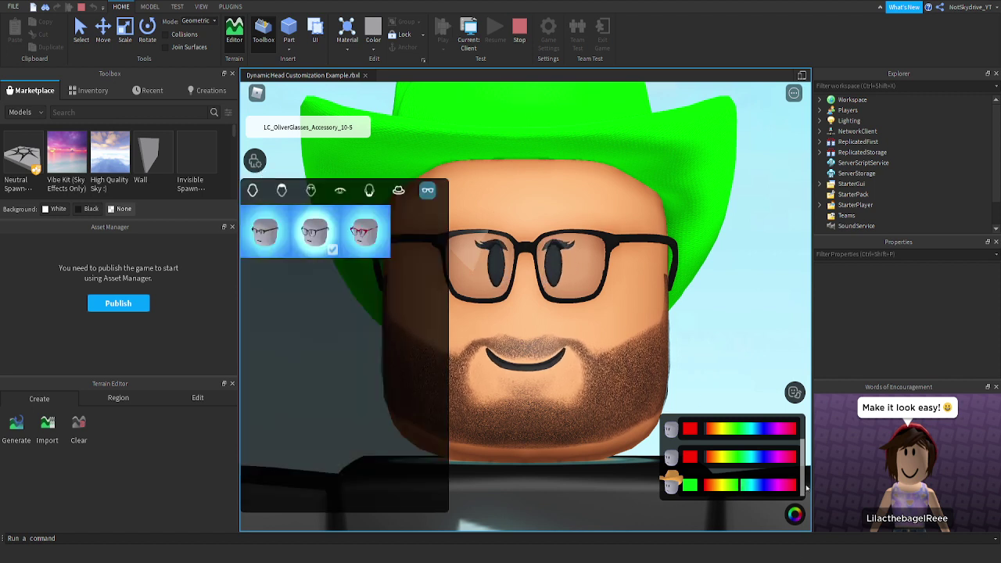
Step: Apply the mood_1 then mood_20 expressions from the moods chooser
{"action": "left_click", "coordinate": [795, 392]}
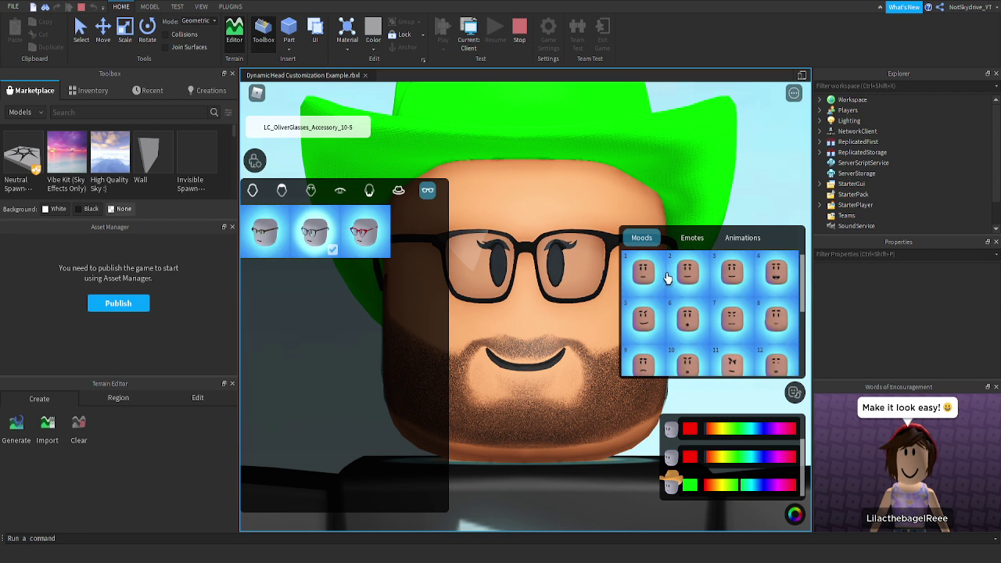
{"action": "left_click", "coordinate": [667, 277]}
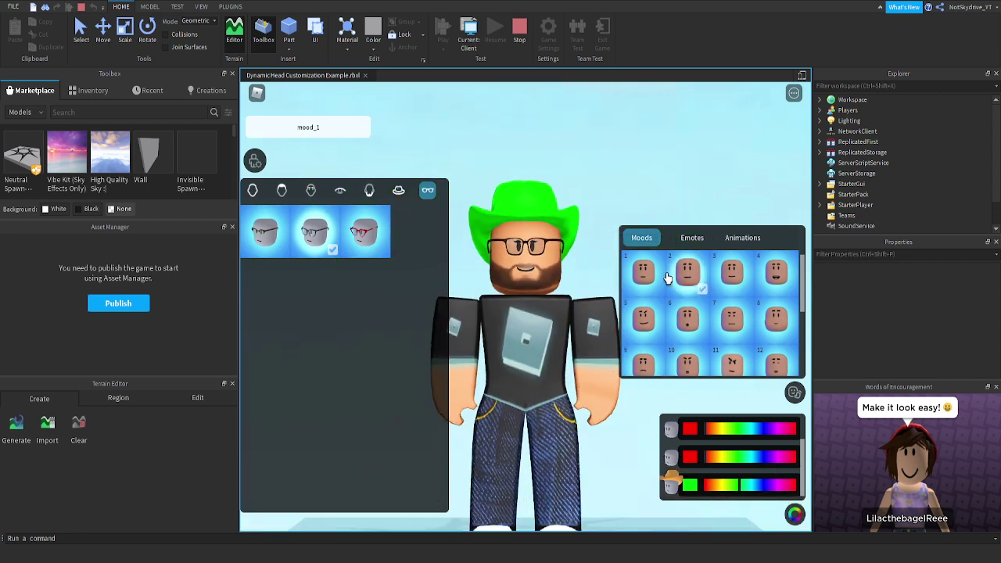
{"action": "scroll", "coordinate": [677, 361], "scroll_direction": "down", "scroll_amount": 3}
{"action": "left_click", "coordinate": [689, 348]}
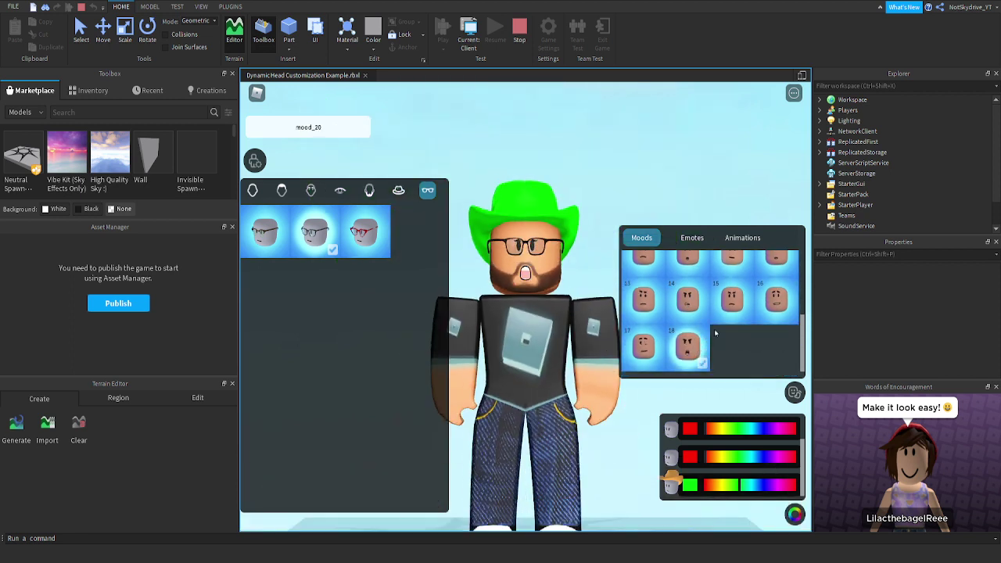
{"action": "left_click", "coordinate": [703, 238]}
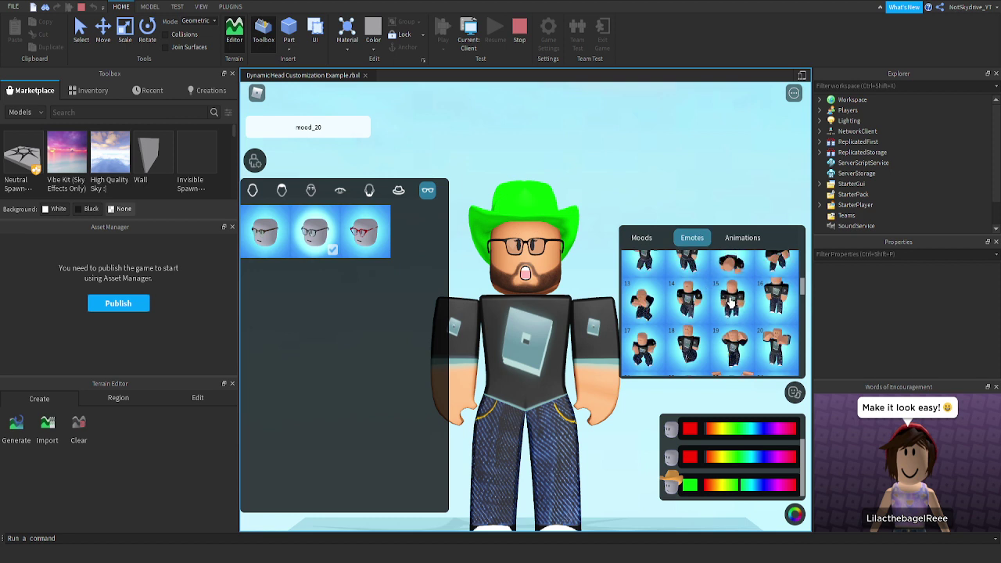
Step: Play the Disagree, Fashionable, DorkyDance and Cower emotes in turn
{"action": "left_click", "coordinate": [732, 310]}
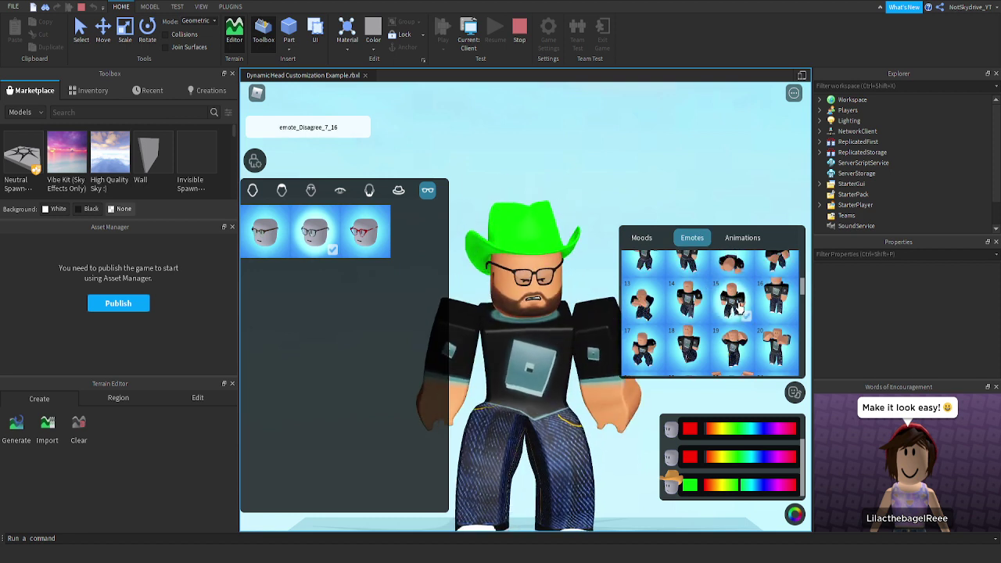
{"action": "left_click", "coordinate": [724, 364]}
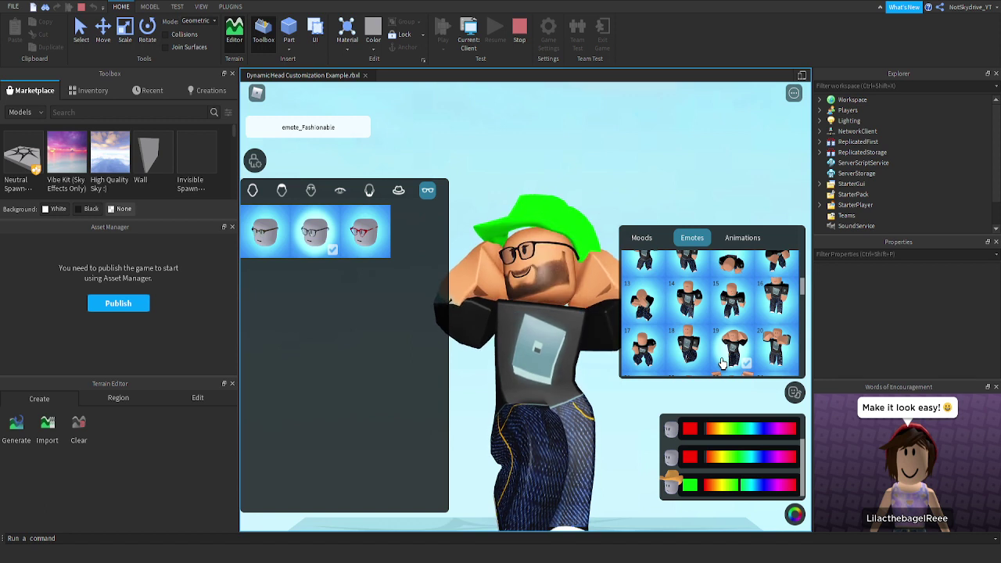
{"action": "left_click", "coordinate": [653, 333]}
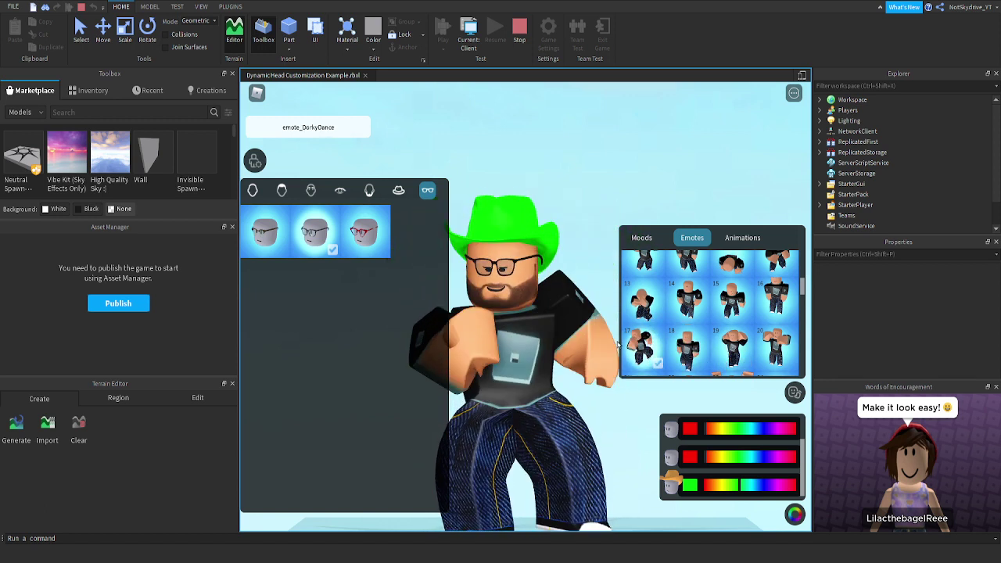
{"action": "left_click", "coordinate": [642, 301]}
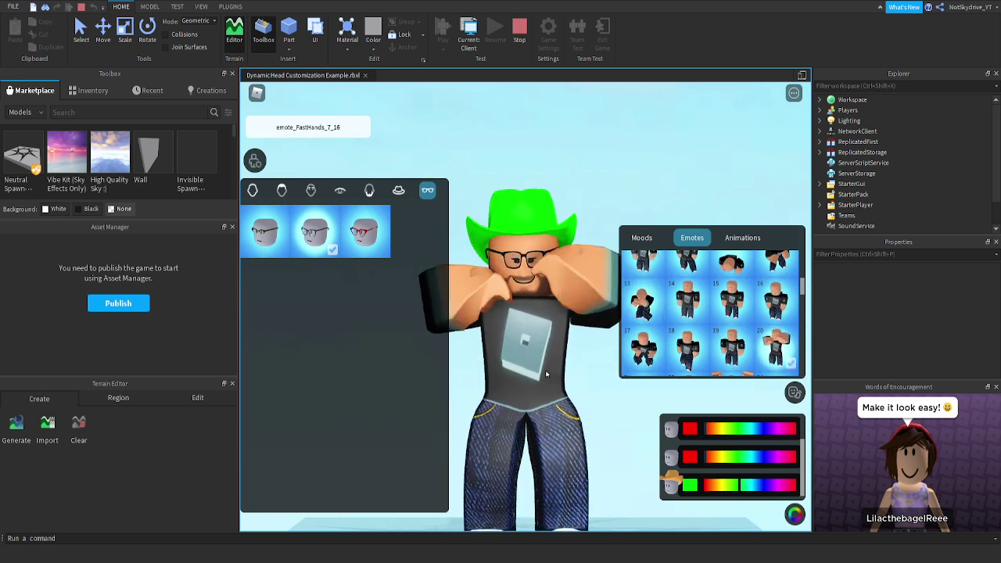
Step: Play the GetOut emote, then finish on the Zombie emote
{"action": "scroll", "coordinate": [688, 328], "scroll_direction": "down", "scroll_amount": 1}
{"action": "left_click", "coordinate": [695, 340]}
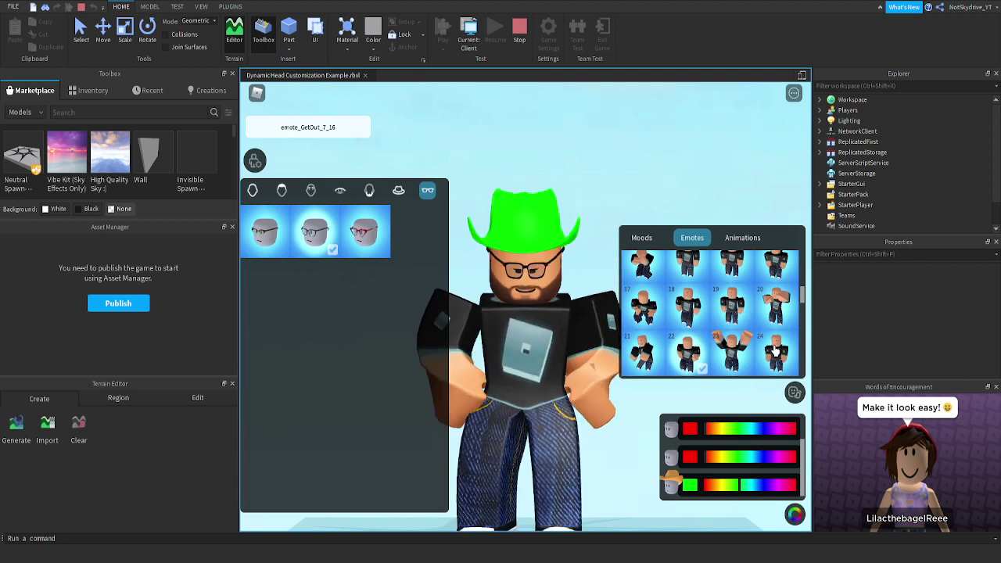
{"action": "scroll", "coordinate": [778, 347], "scroll_direction": "down", "scroll_amount": 3}
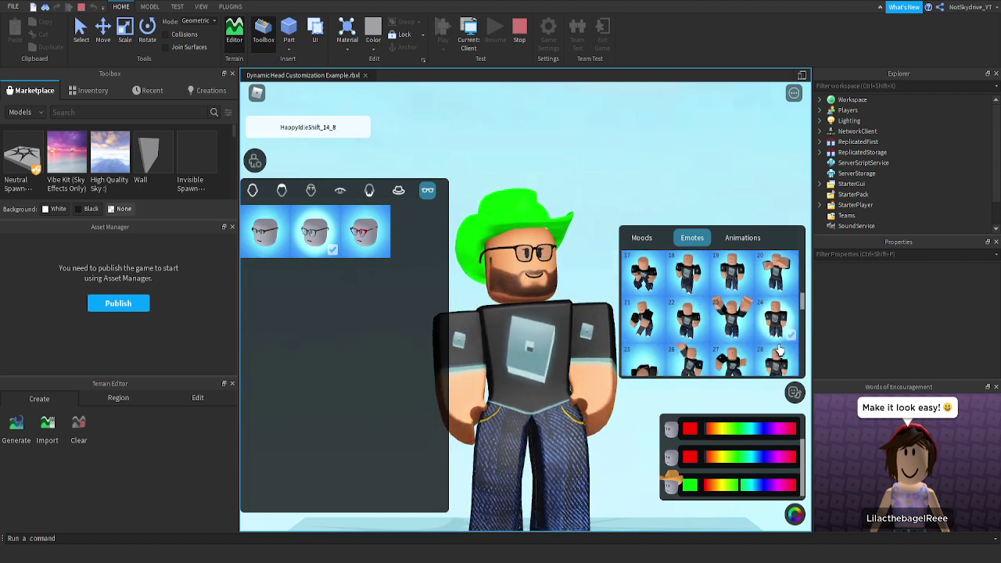
{"action": "scroll", "coordinate": [775, 348], "scroll_direction": "down", "scroll_amount": 4}
{"action": "left_click", "coordinate": [681, 344]}
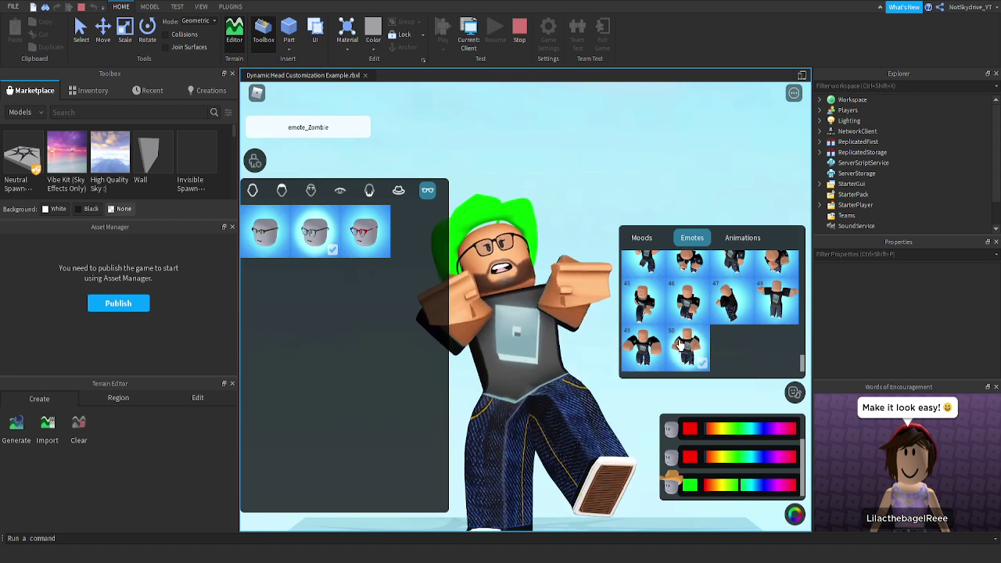
{"action": "scroll", "coordinate": [680, 345], "scroll_direction": "up", "scroll_amount": 3}
{"action": "scroll", "coordinate": [681, 345], "scroll_direction": "up", "scroll_amount": 4}
{"action": "scroll", "coordinate": [680, 345], "scroll_direction": "up", "scroll_amount": 3}
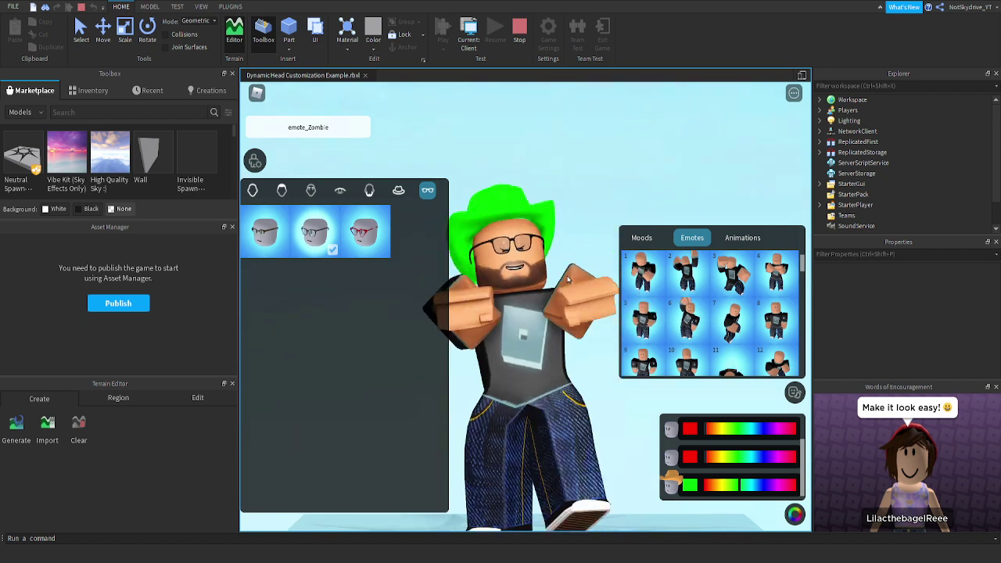
Step: Apply the fall and run animations to the avatar, then switch the play test to the Server view
{"action": "left_click", "coordinate": [736, 238]}
{"action": "left_click", "coordinate": [699, 293]}
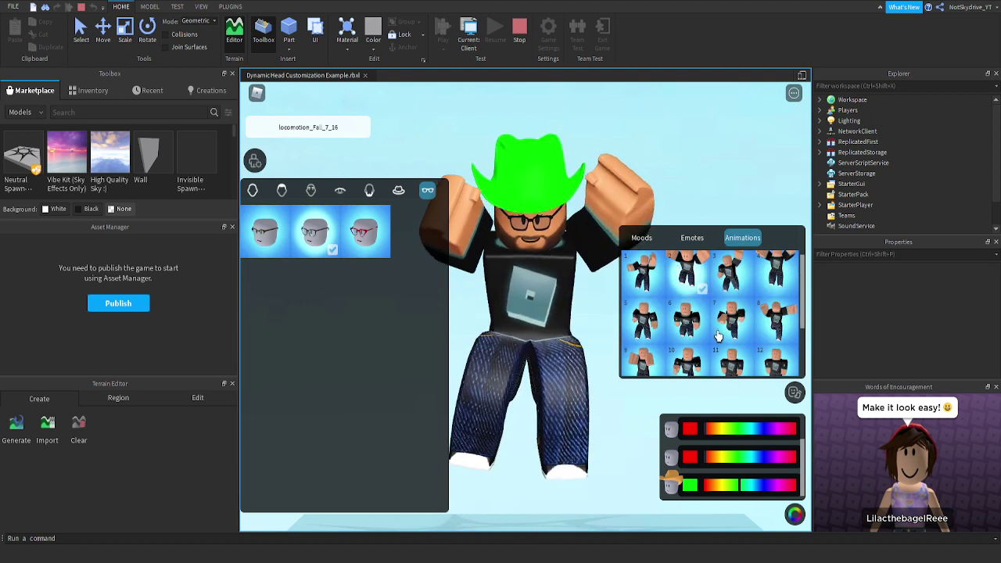
{"action": "left_click", "coordinate": [686, 319]}
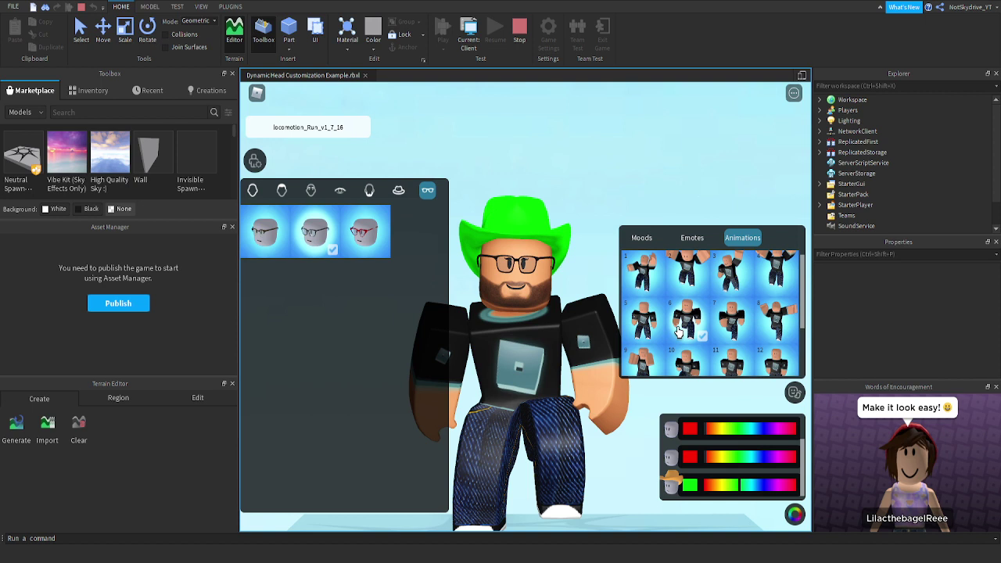
{"action": "scroll", "coordinate": [711, 313], "scroll_direction": "down", "scroll_amount": 3}
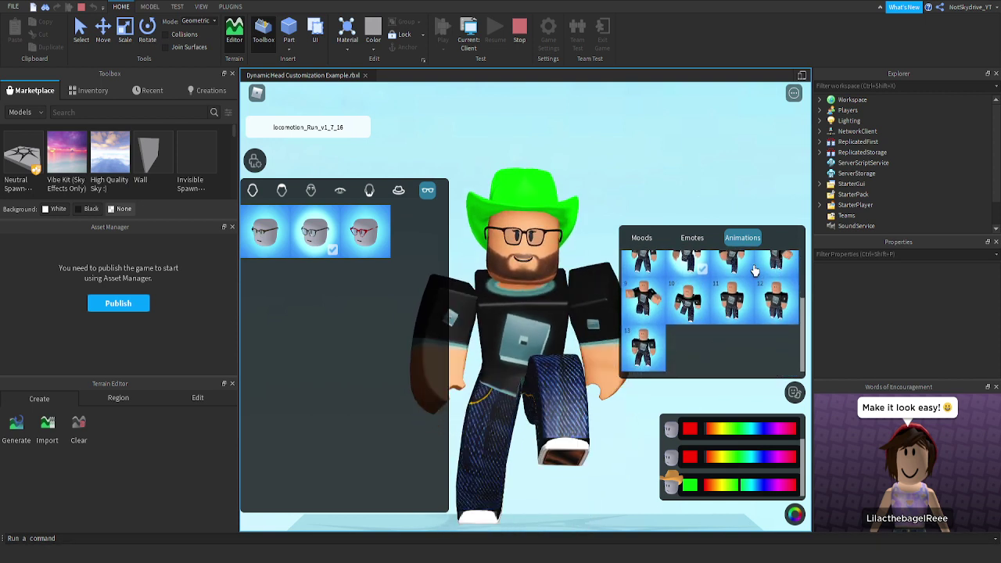
{"action": "left_click", "coordinate": [467, 35]}
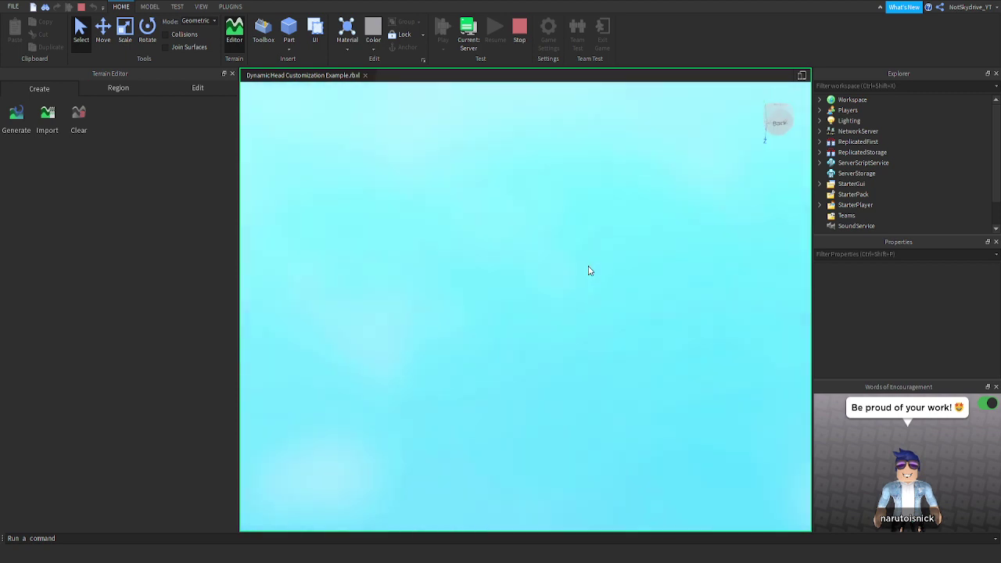
Step: Orbit the server camera until the spawn platform appears and select SpawnLocation
{"action": "right_click_drag", "start_coordinate": [590, 271], "coordinate": [590, 272]}
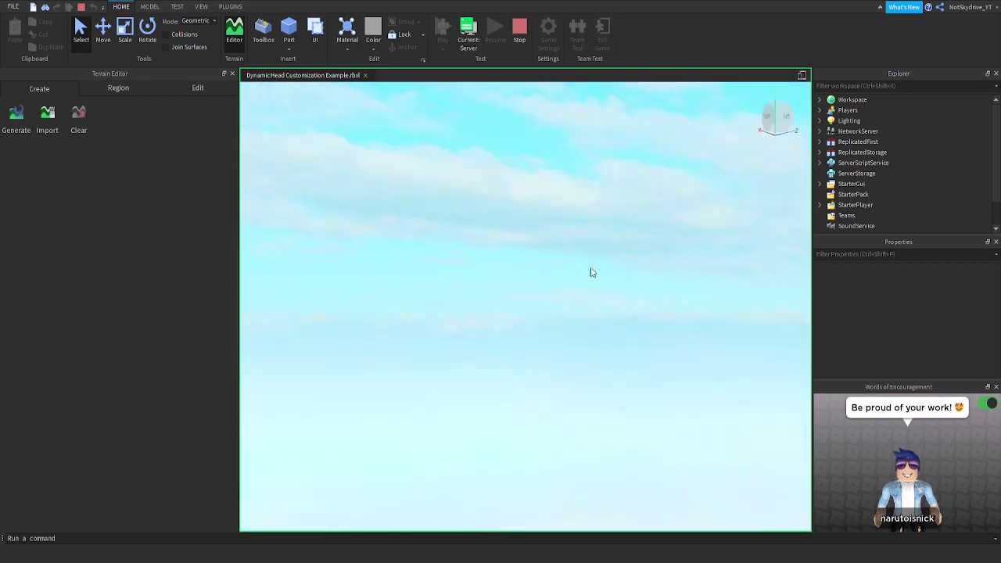
{"action": "right_click_drag", "start_coordinate": [590, 272], "coordinate": [592, 273]}
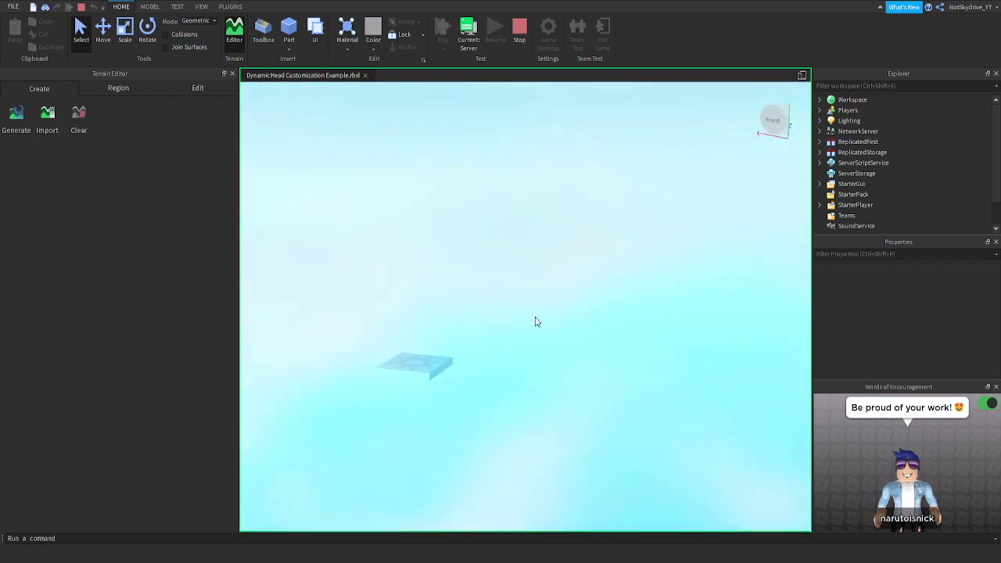
{"action": "left_click", "coordinate": [337, 346]}
Step: Toggle the play test to Client and back to Server, then angle the camera around the spawn platform
{"action": "left_click", "coordinate": [468, 34]}
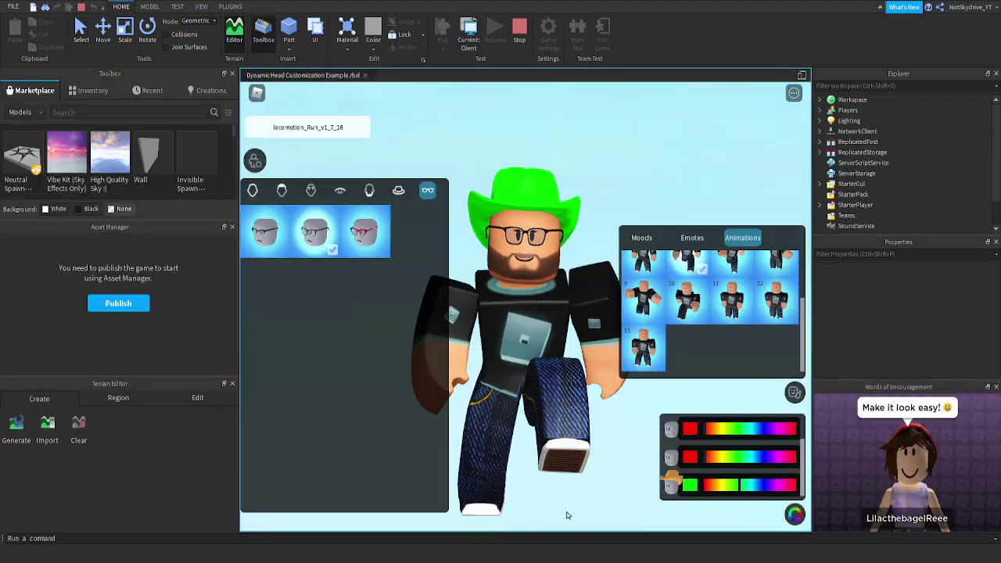
{"action": "left_click", "coordinate": [469, 35]}
{"action": "right_click_drag", "start_coordinate": [503, 291], "coordinate": [397, 284]}
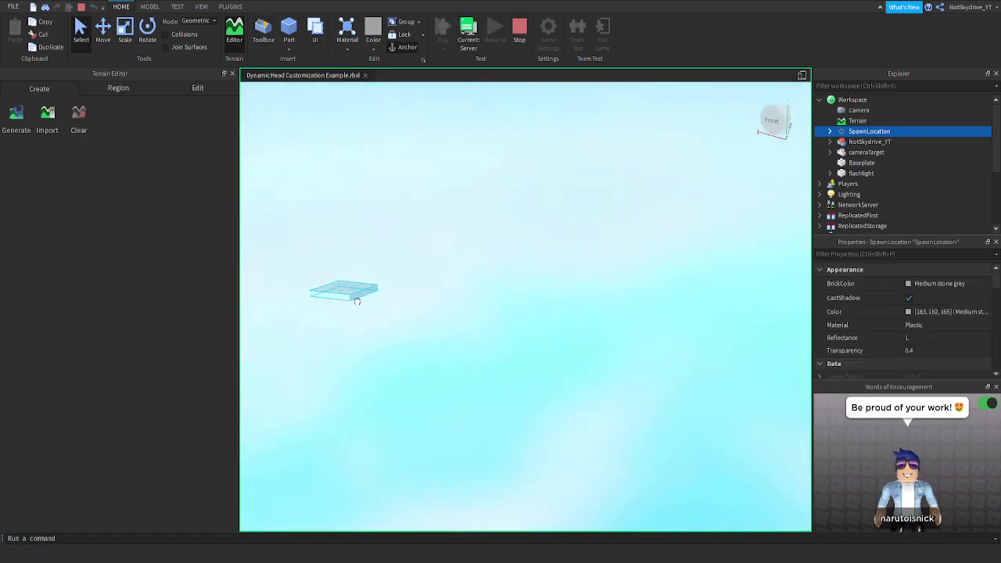